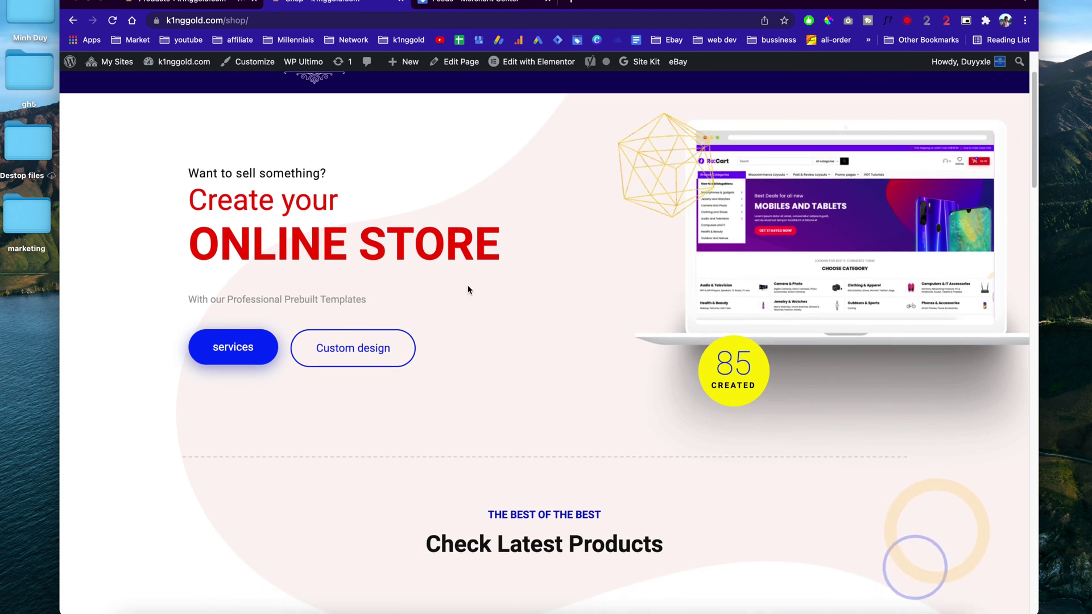
- Look through the K1NGGOLD shop page, from the banner to the latest products and the Shop by Category section
scroll(467, 285, down, 8)
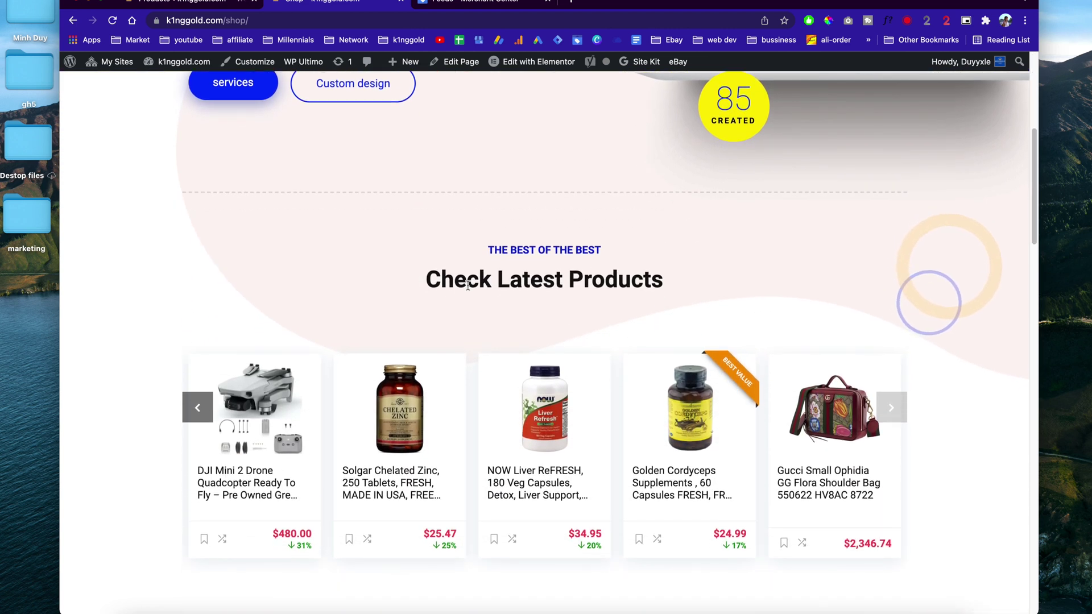
scroll(468, 285, up, 10)
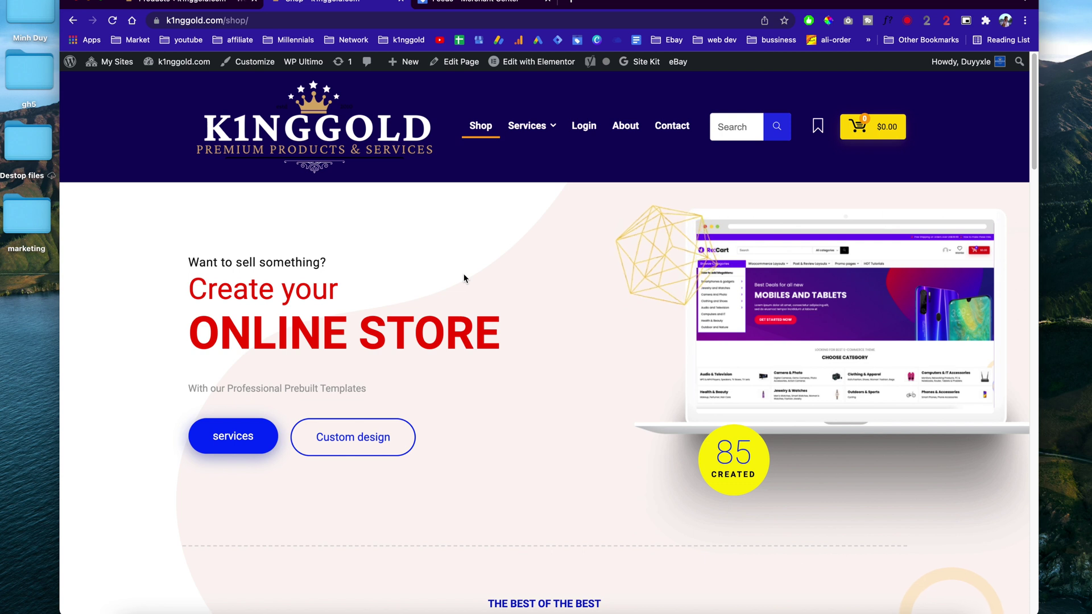
scroll(464, 277, down, 2)
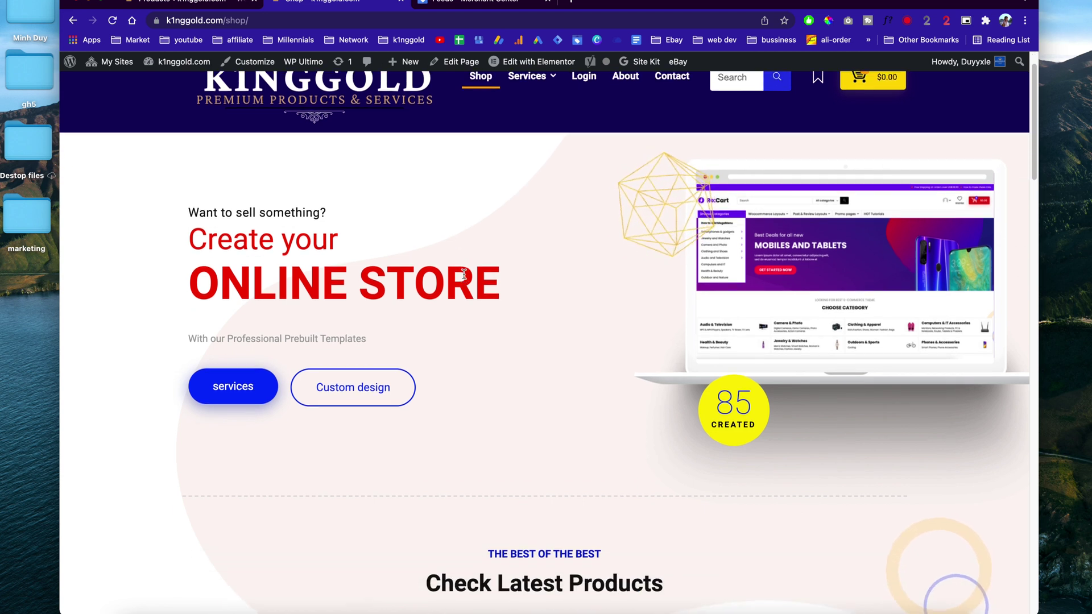
scroll(464, 277, up, 2)
scroll(464, 277, down, 9)
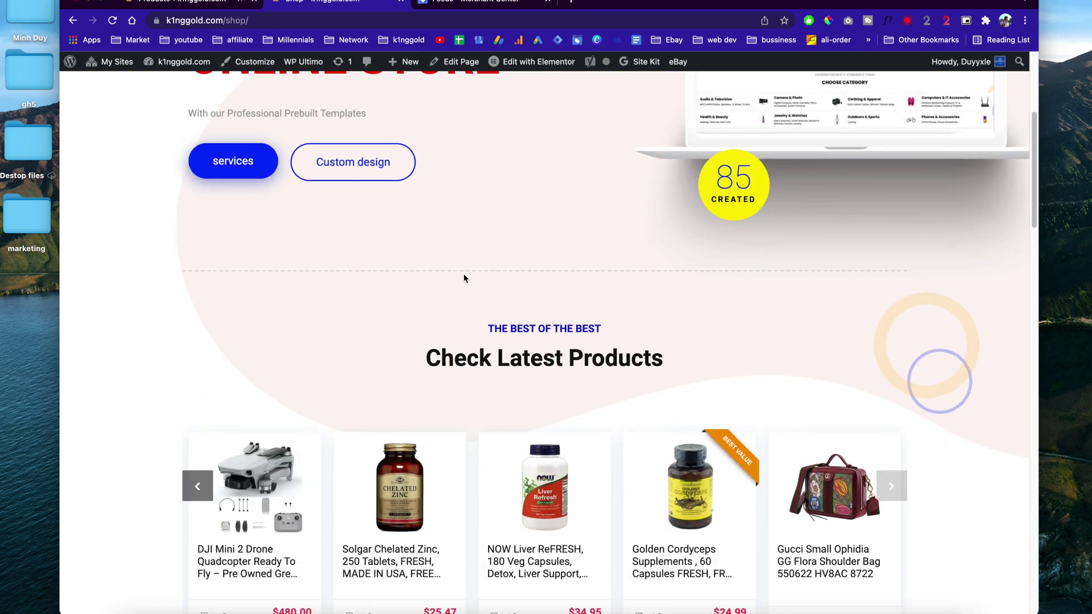
scroll(464, 278, down, 16)
scroll(463, 278, up, 20)
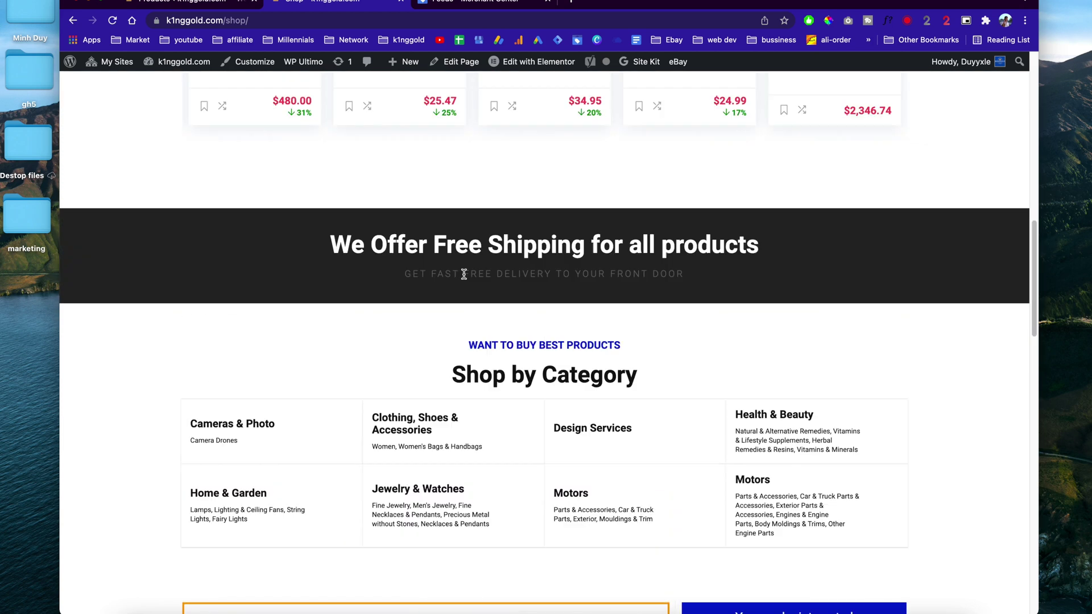
scroll(463, 278, down, 1)
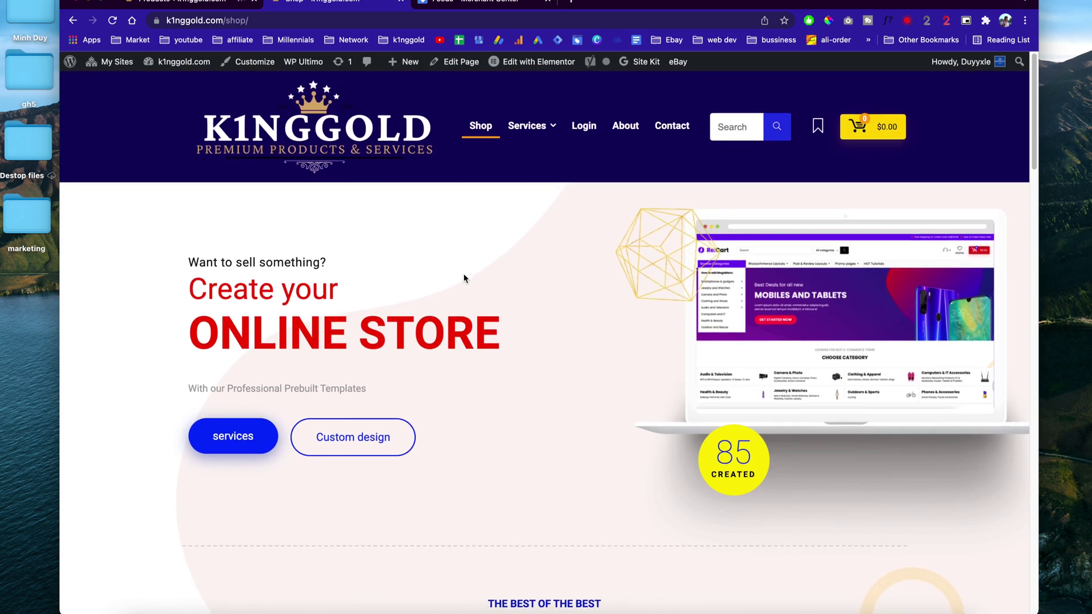
scroll(464, 278, down, 18)
scroll(464, 278, up, 9)
scroll(464, 277, up, 5)
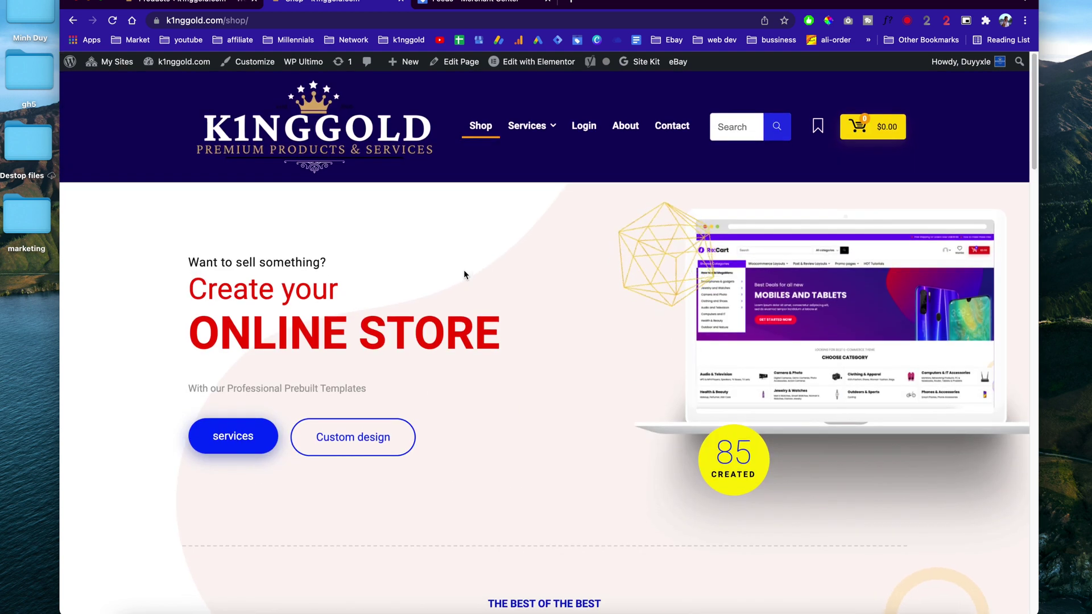
- Search Google for "cordyceps" in a new browser tab
click(573, 2)
text(cord)
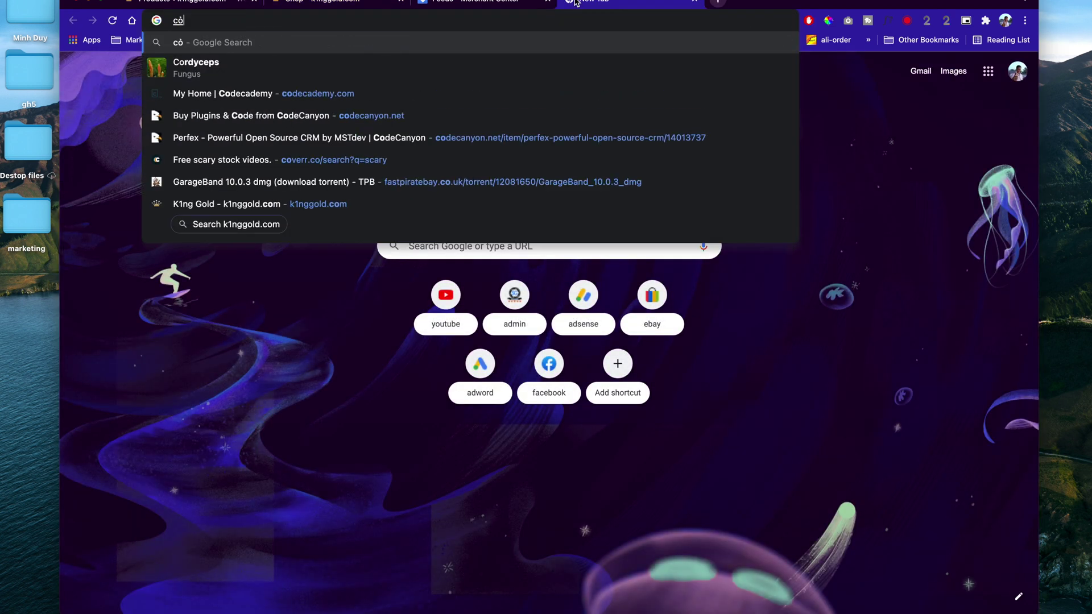
text(y)
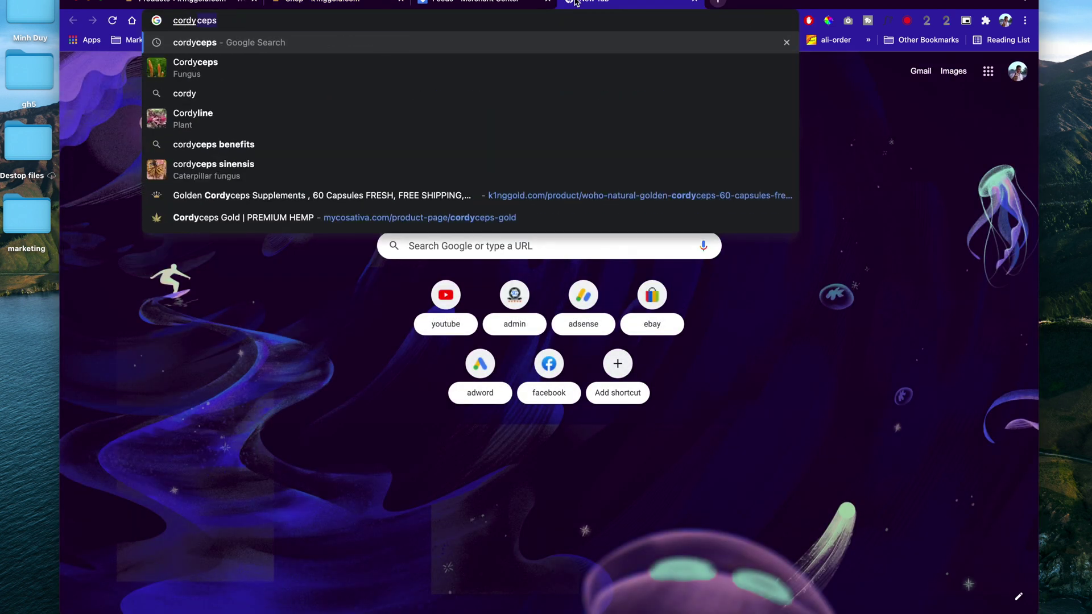
text(ceps)
key(Return)
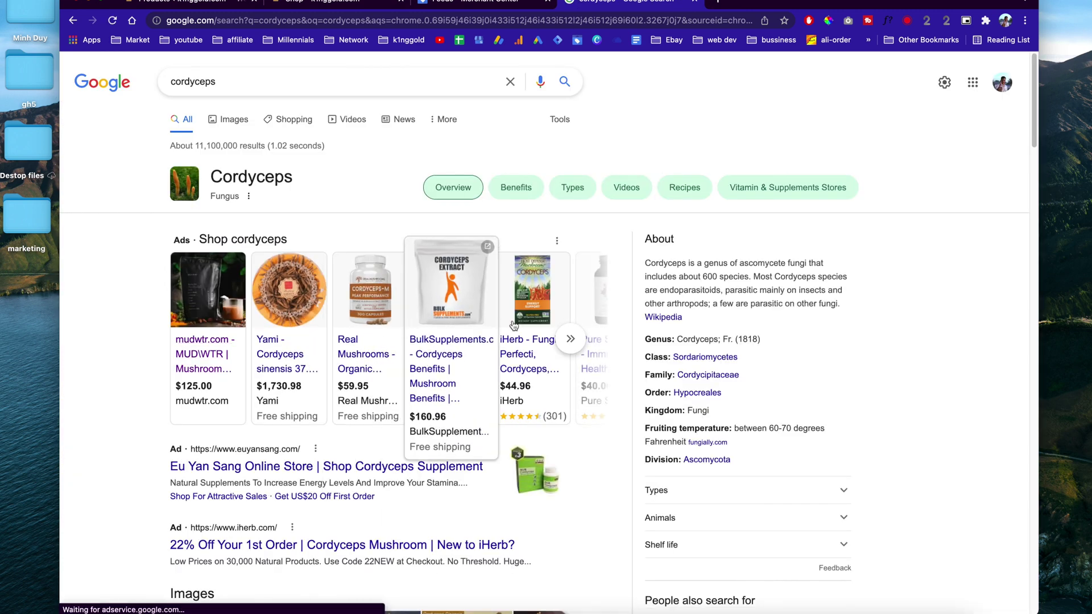
- View the Real Mushrooms product page from the cordyceps shopping ads, then return to the search results
click(363, 309)
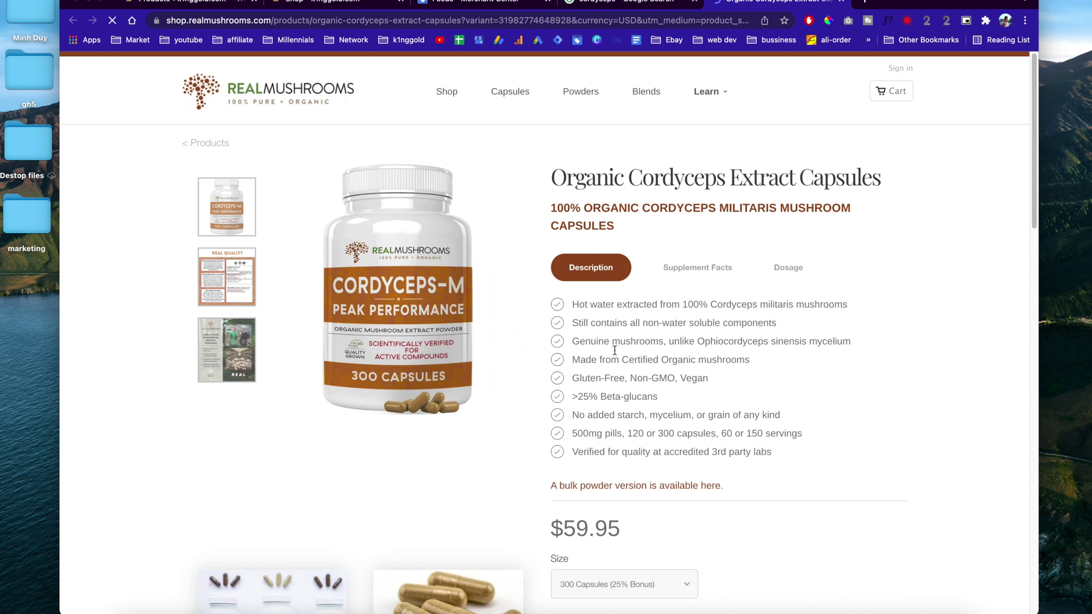
drag(571, 302, 765, 451)
scroll(637, 401, down, 6)
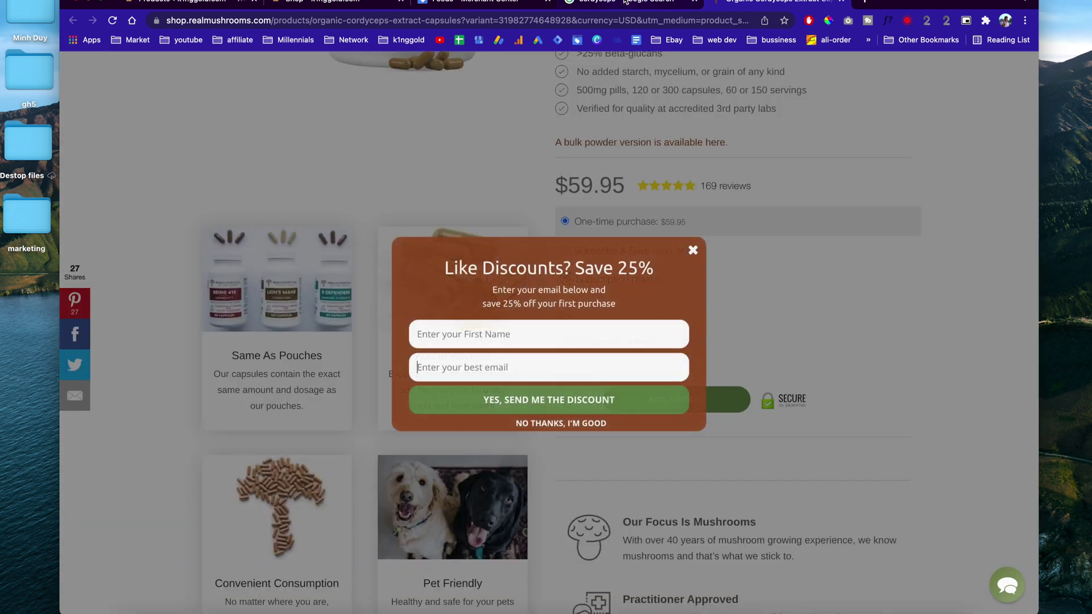
click(625, 1)
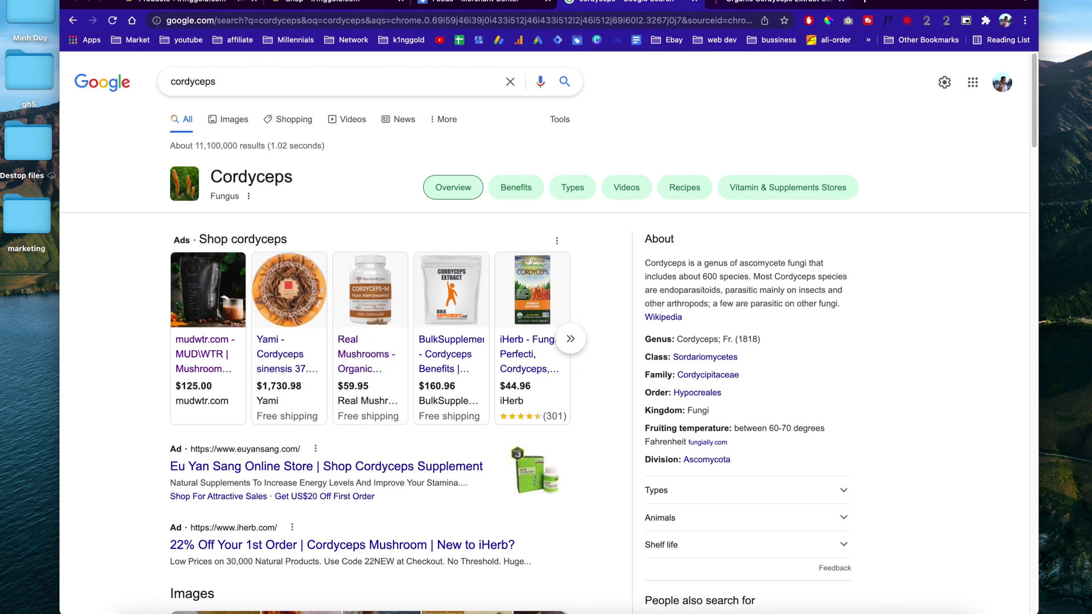
- Open Google Merchant Center and review the product diagnostics, the full product list and the feeds
click(577, 41)
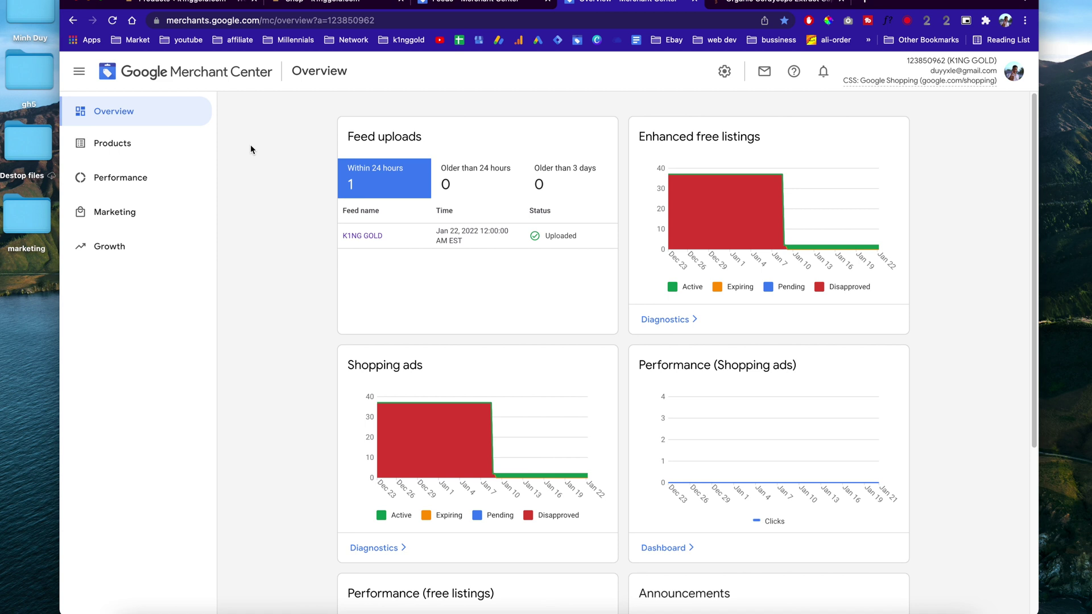
click(152, 143)
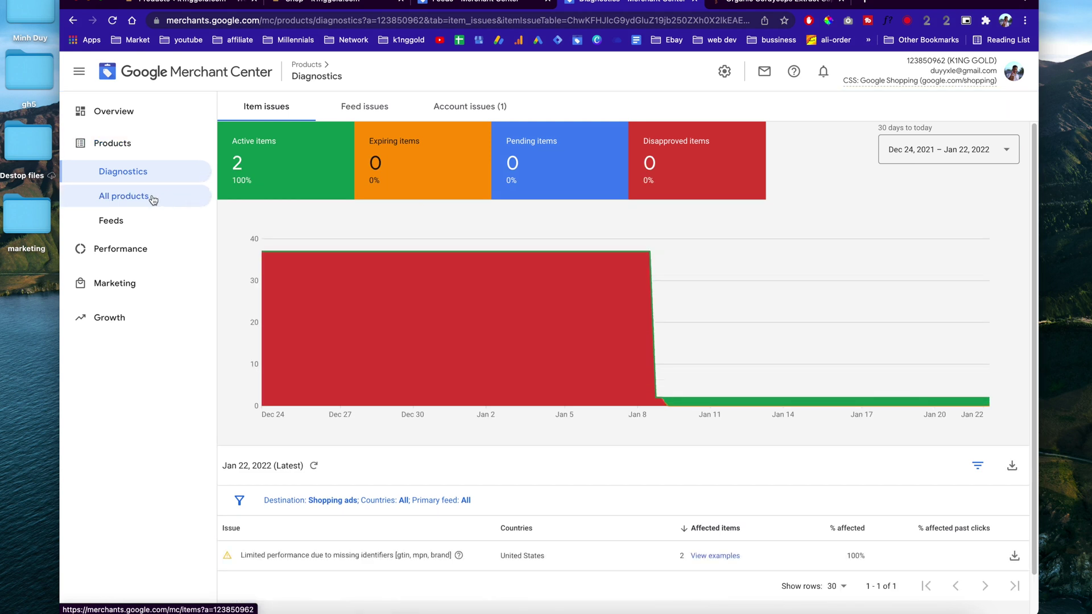
click(151, 197)
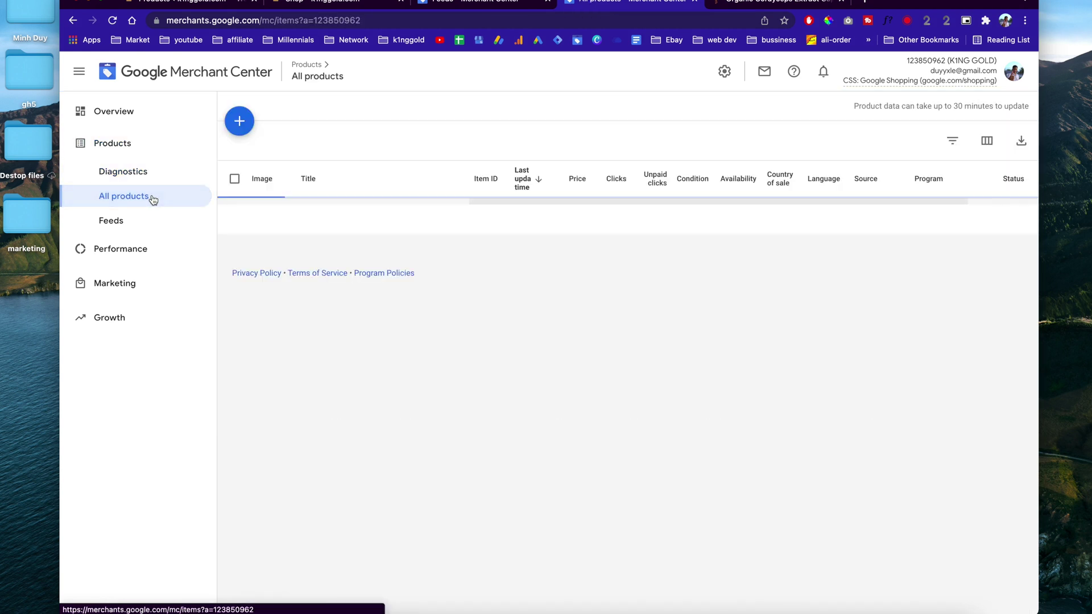
click(130, 223)
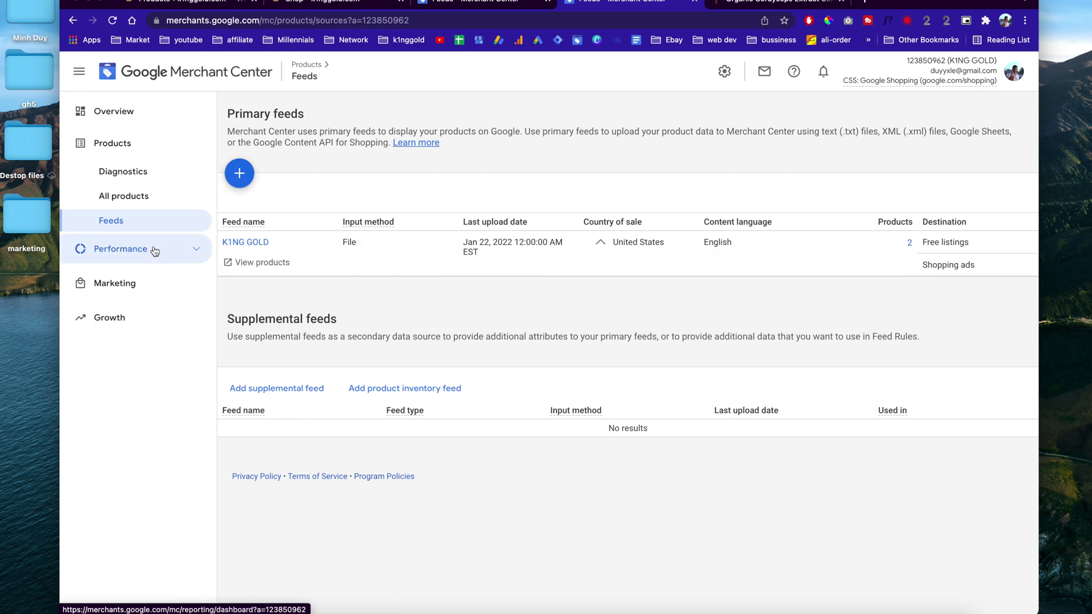
- Return to the store's WordPress admin and look through the complete list of published products
click(320, 2)
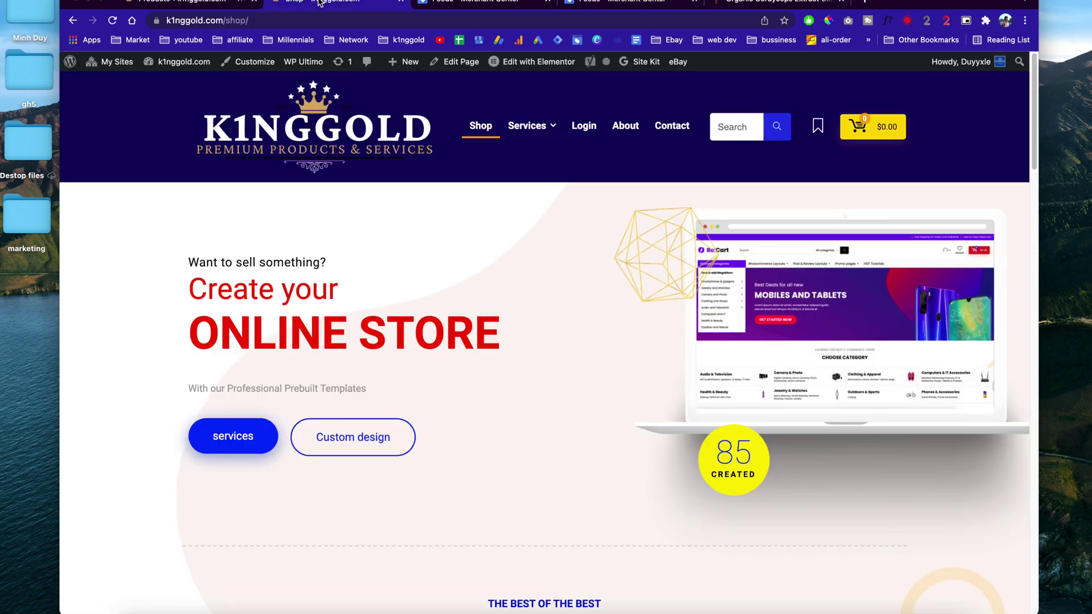
click(208, 3)
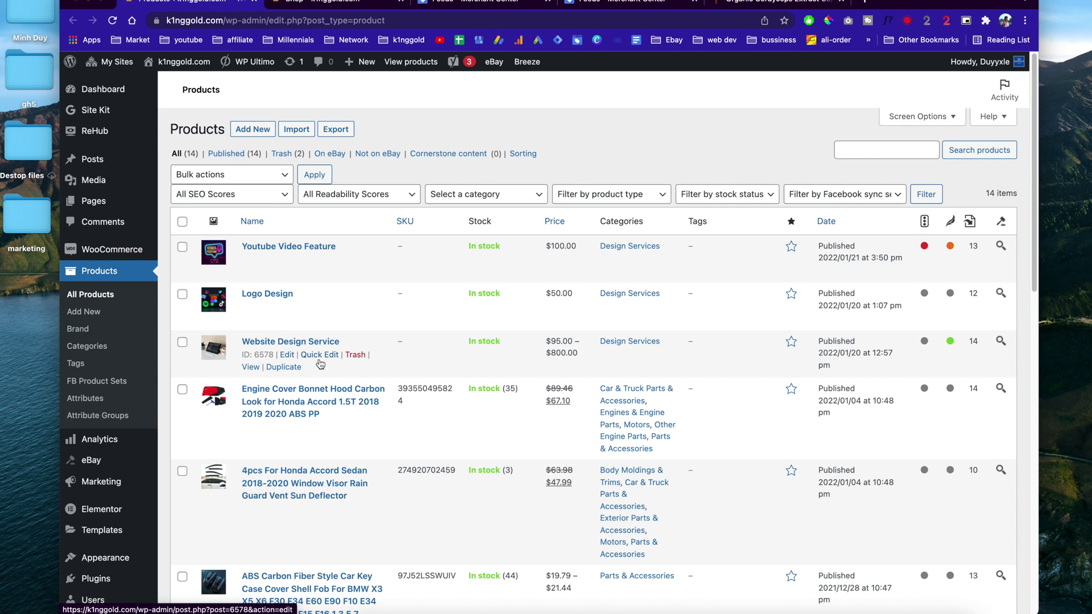
scroll(494, 374, down, 5)
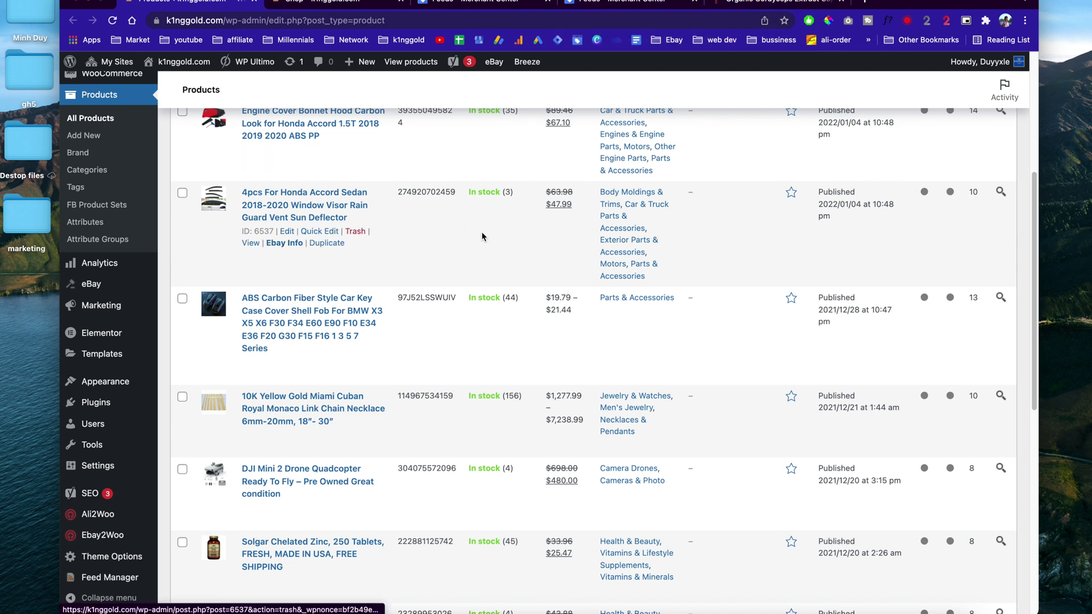
scroll(482, 233, up, 1)
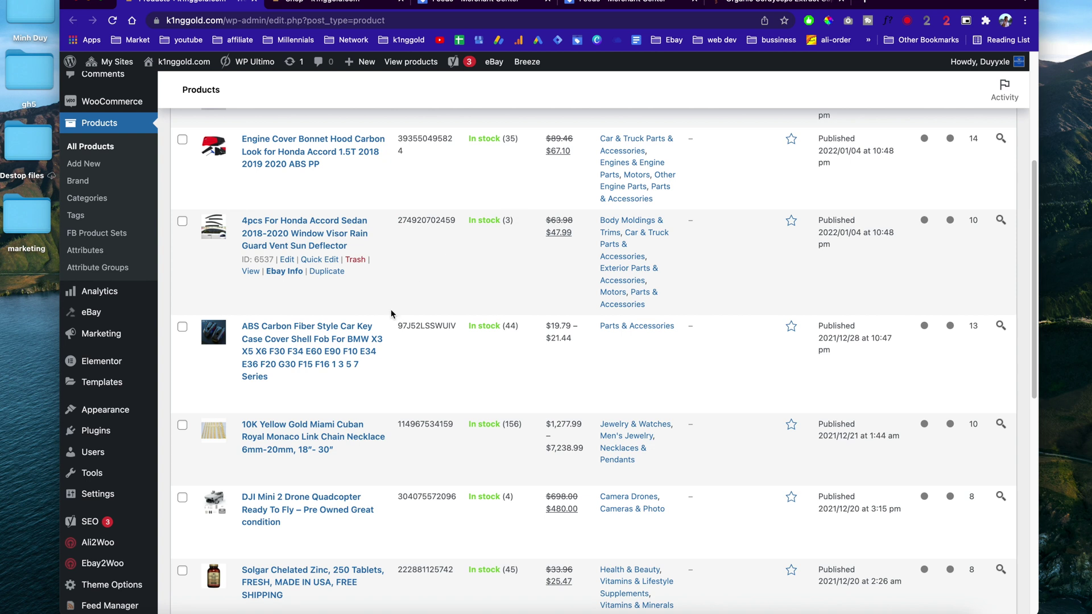
scroll(391, 313, down, 10)
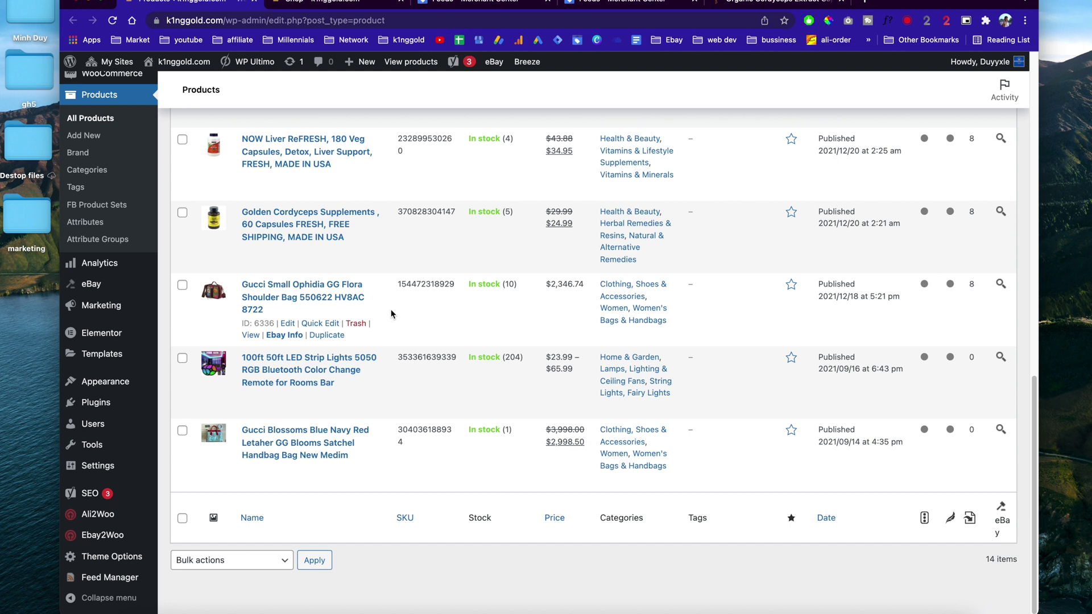
- Open WP Product Feed Manager in the WordPress admin and add a new product feed
mouse_move(118, 579)
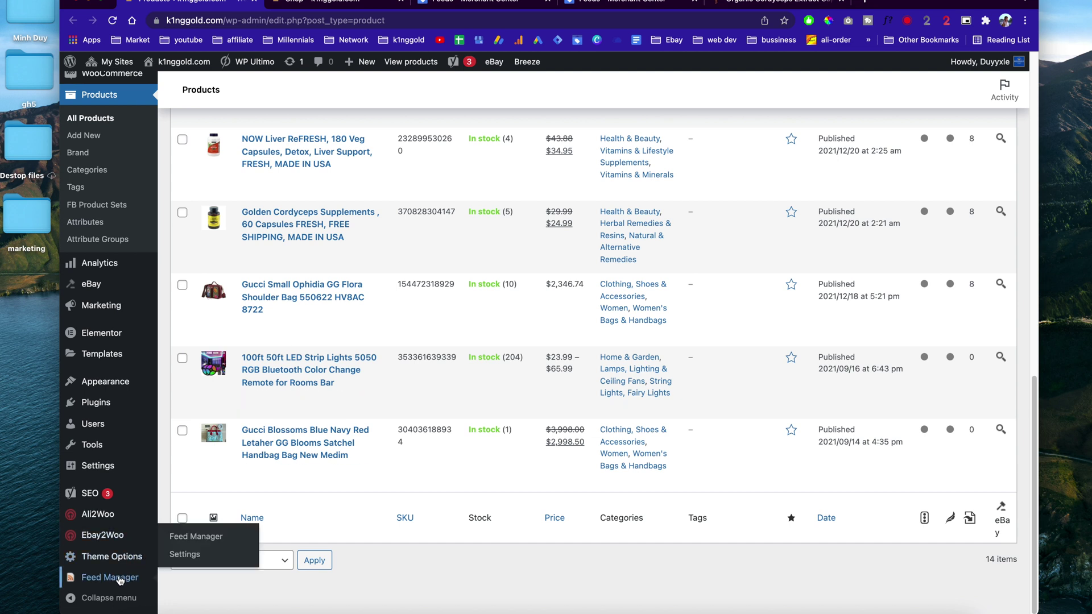
click(118, 581)
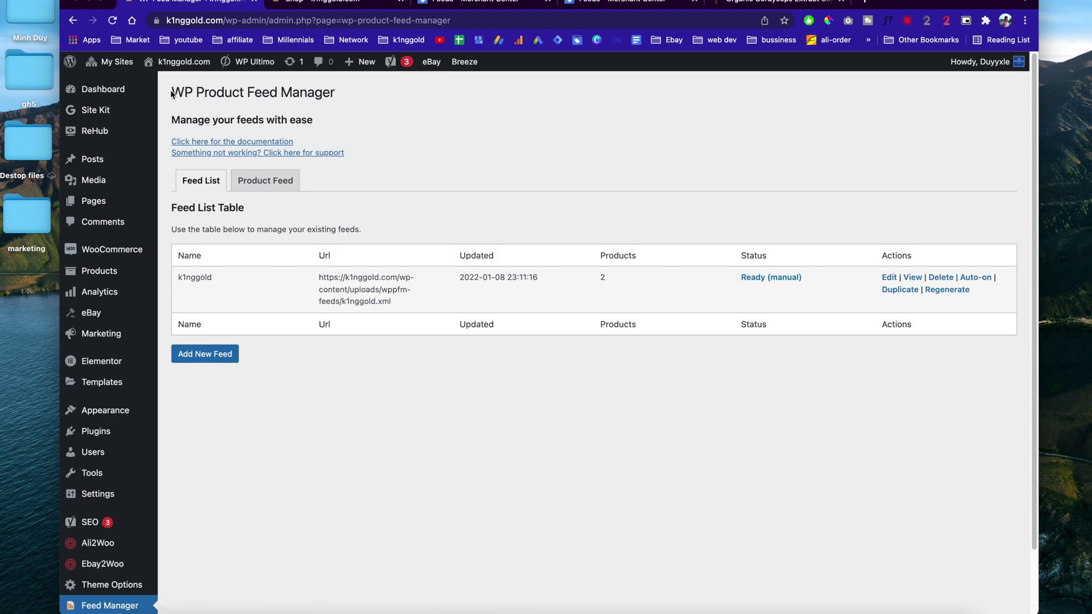
drag(172, 93, 339, 96)
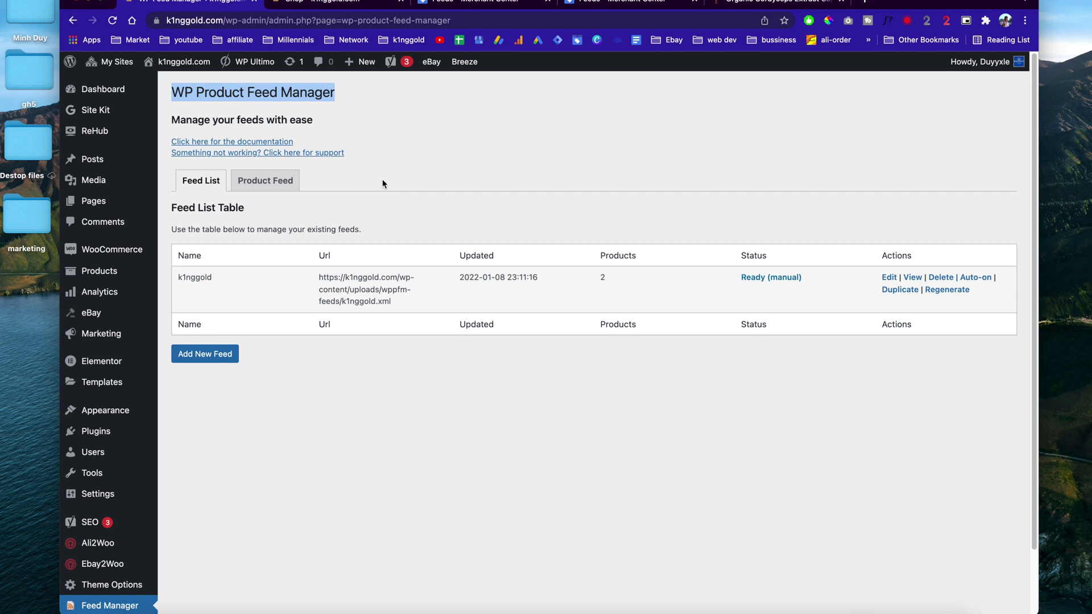
click(201, 361)
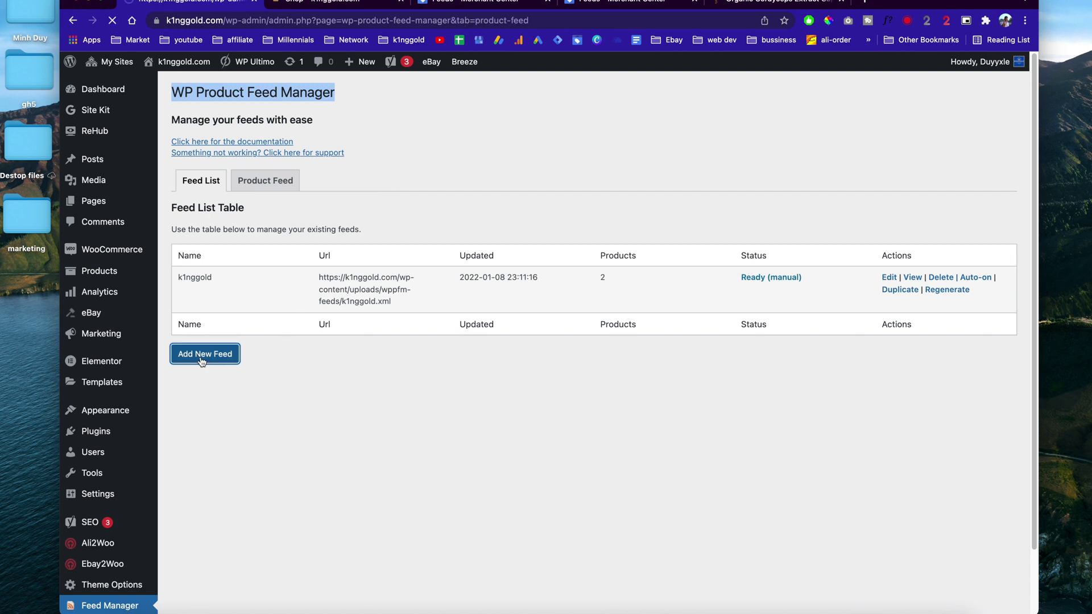
- Name the new feed file "suplement" and choose Google Merchant Centre as its channel
click(332, 270)
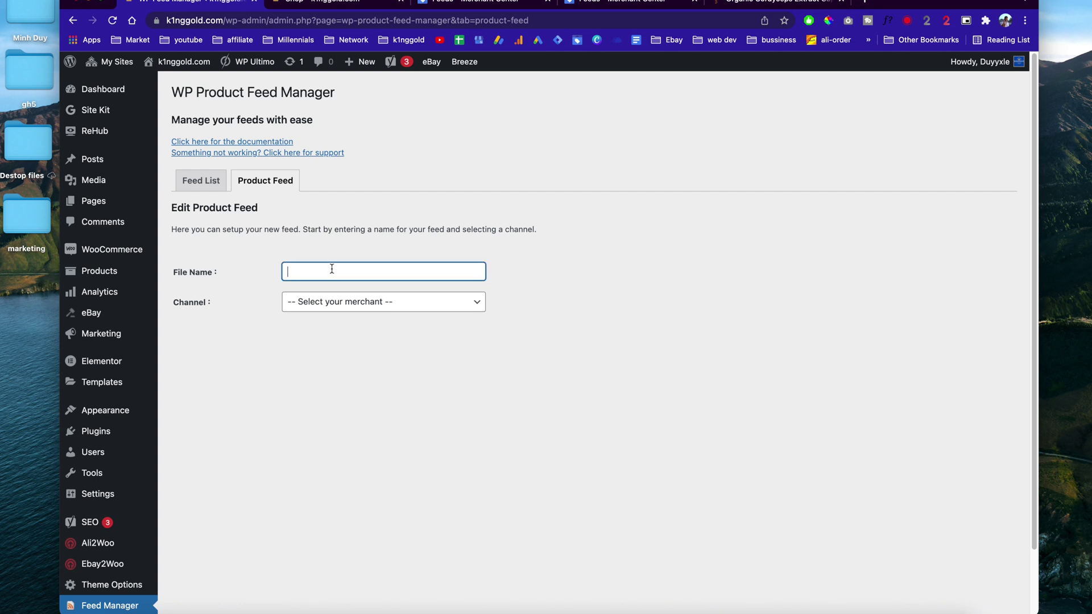
text(suplement)
click(370, 307)
click(375, 316)
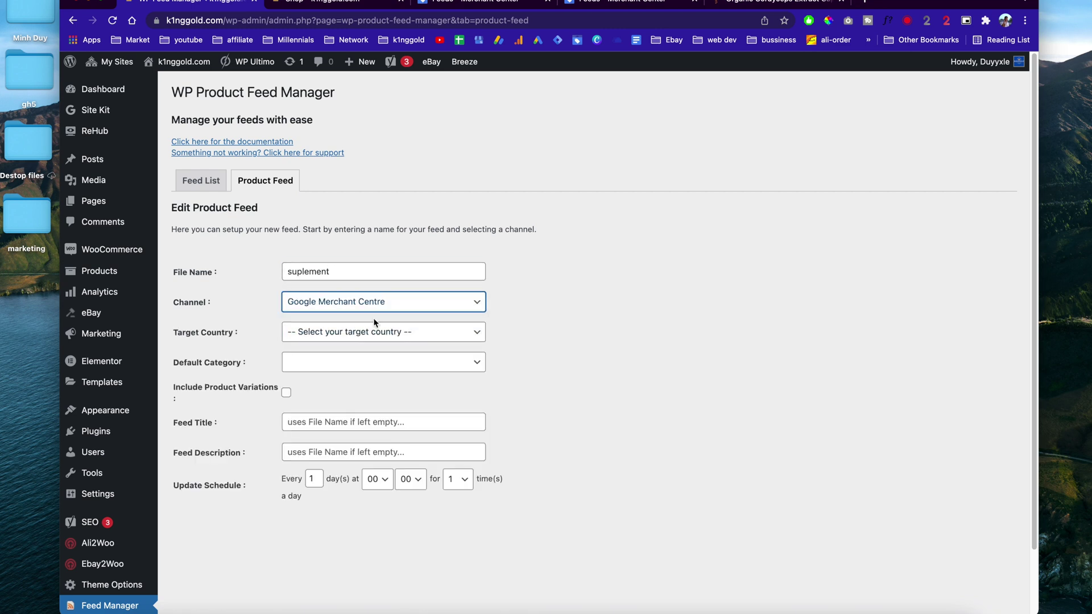
- Set the feed's target country to United States
click(410, 336)
scroll(411, 438, down, 20)
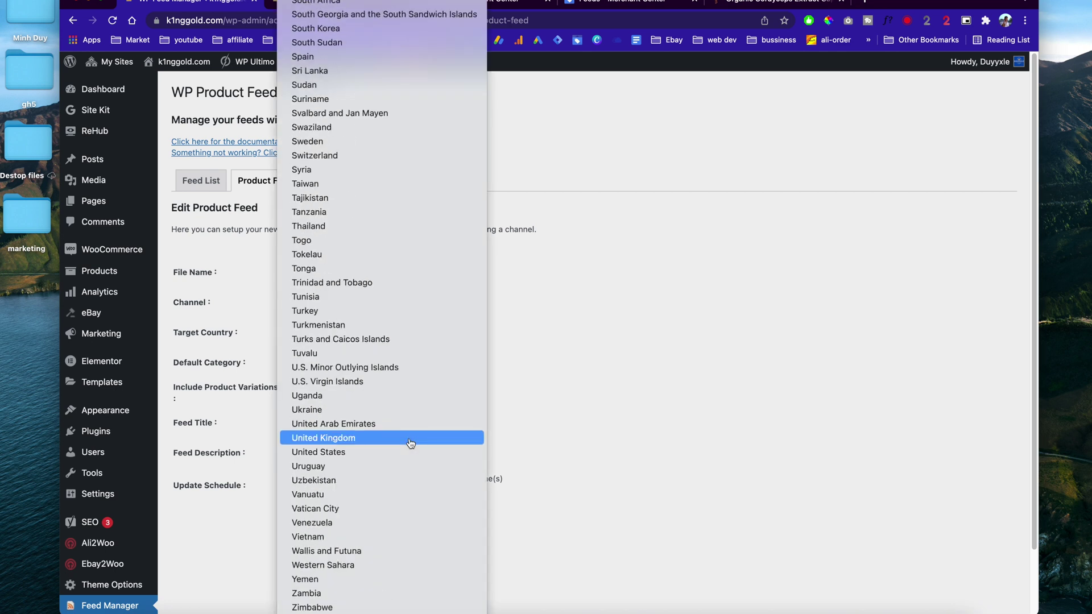
scroll(411, 443, up, 20)
scroll(381, 399, down, 5)
scroll(380, 405, up, 1)
scroll(381, 405, up, 5)
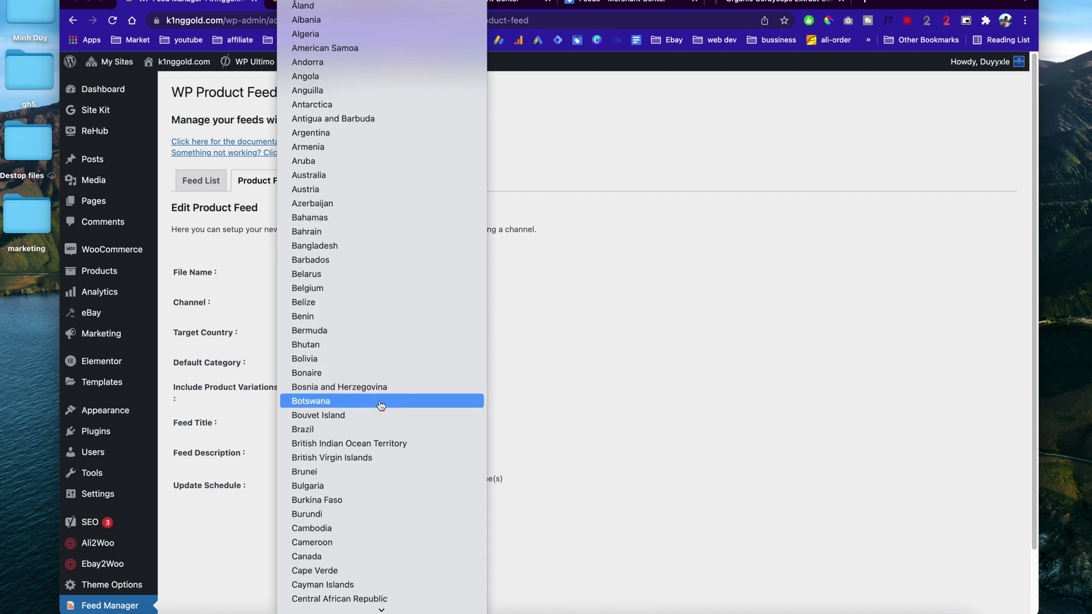
scroll(389, 253, down, 1)
scroll(387, 253, down, 20)
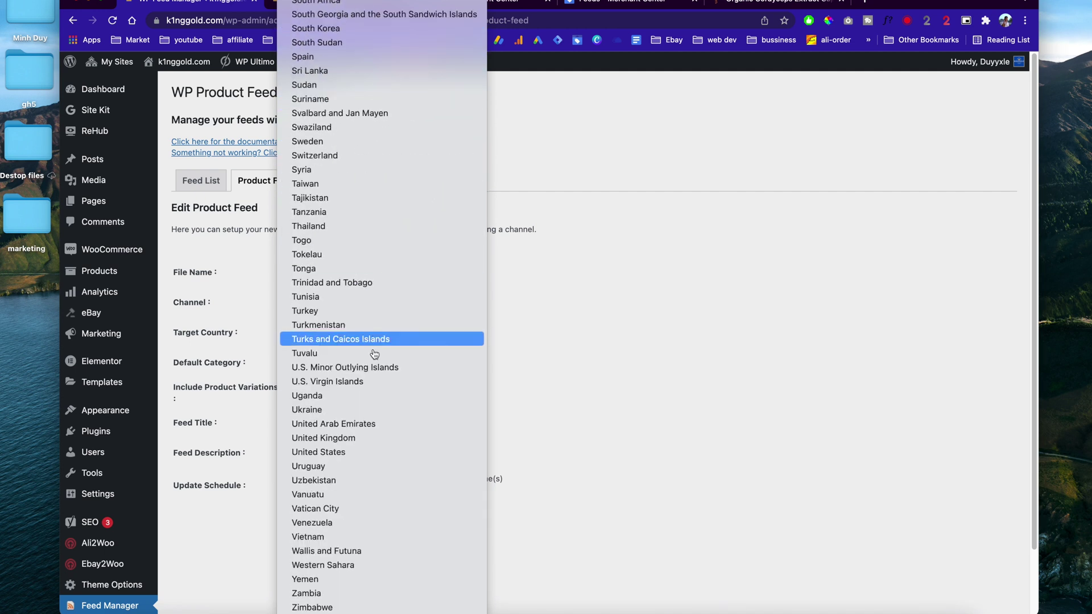
click(364, 452)
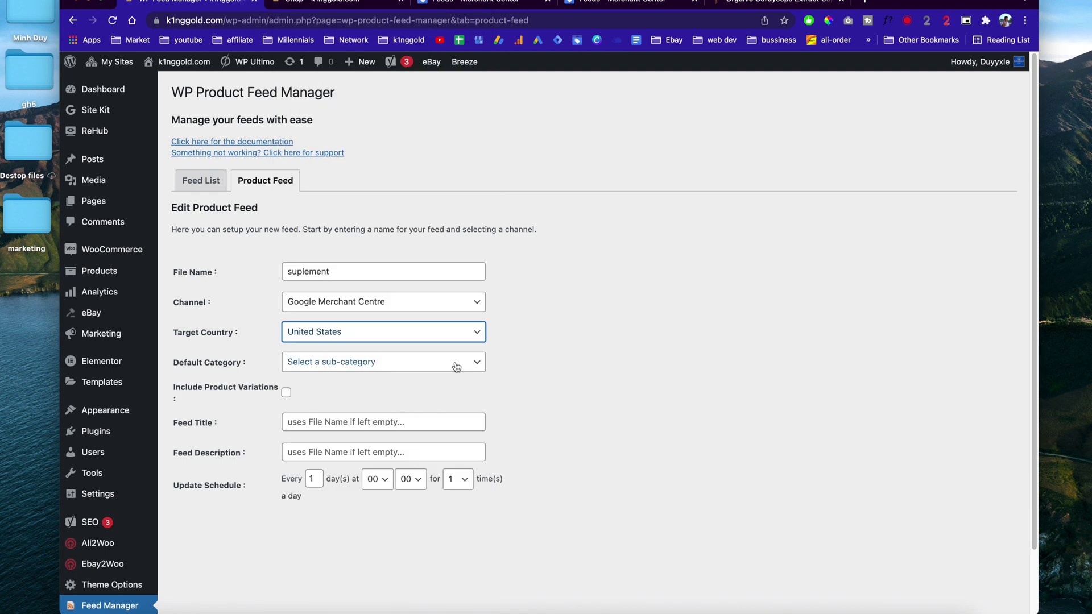
- Set the feed's default category to Health & Beauty
click(418, 364)
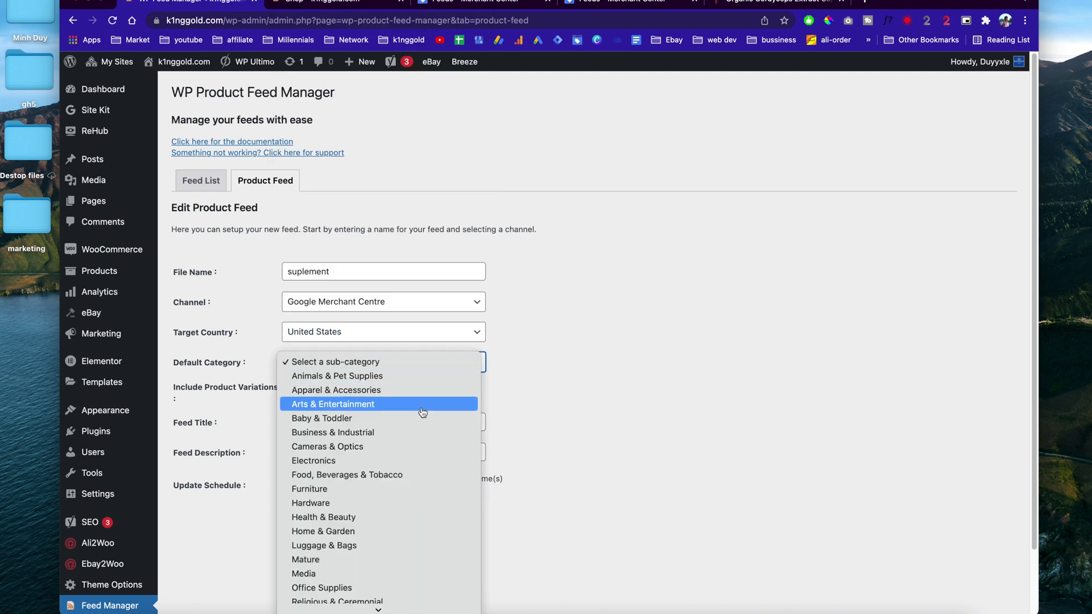
scroll(417, 466, down, 2)
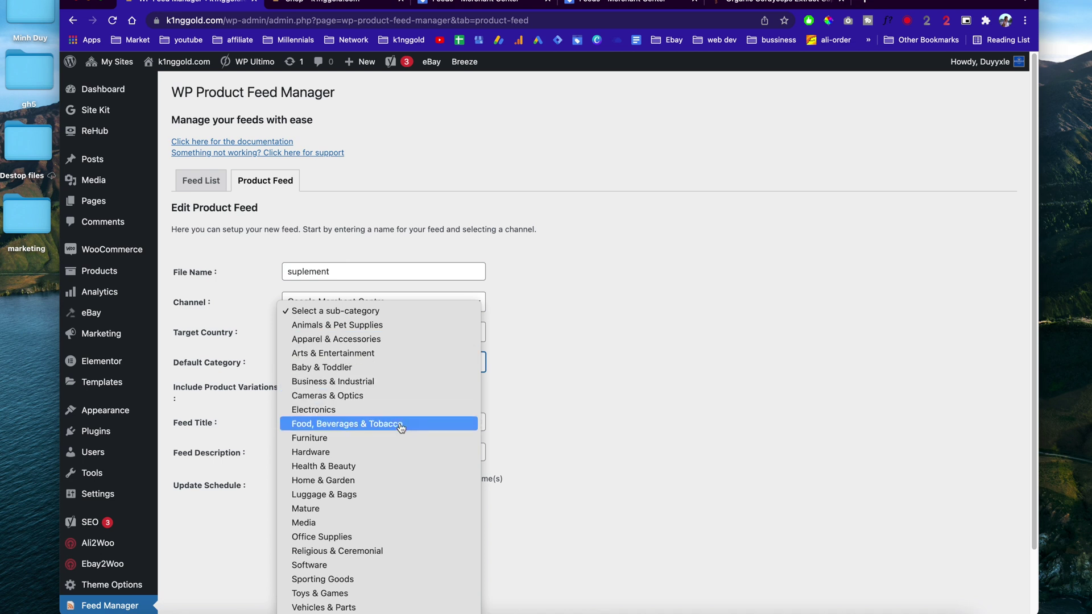
click(352, 468)
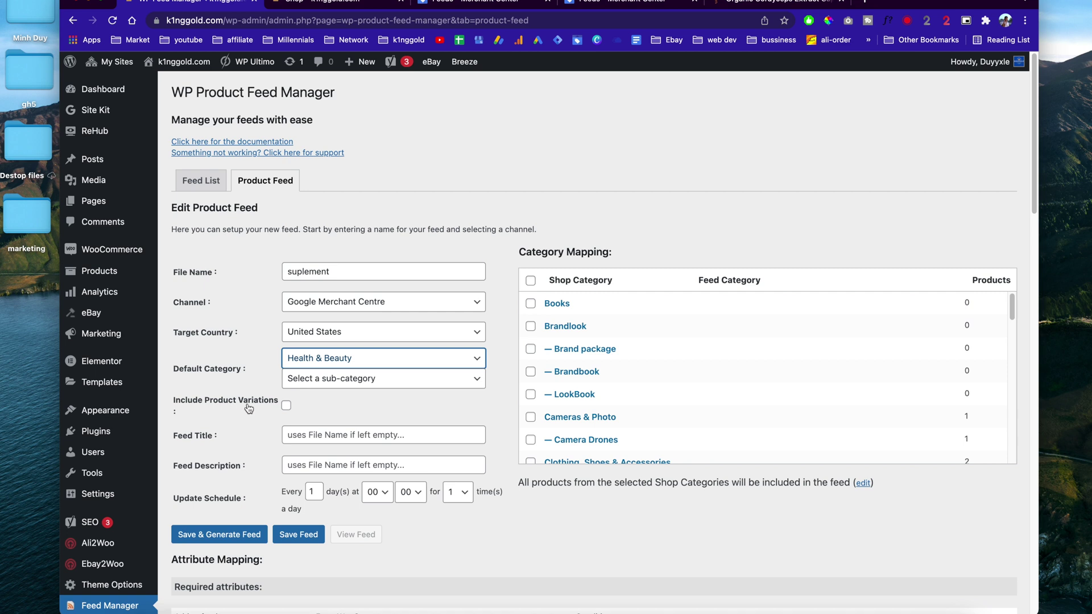
- Try to include product variations in the feed
click(285, 406)
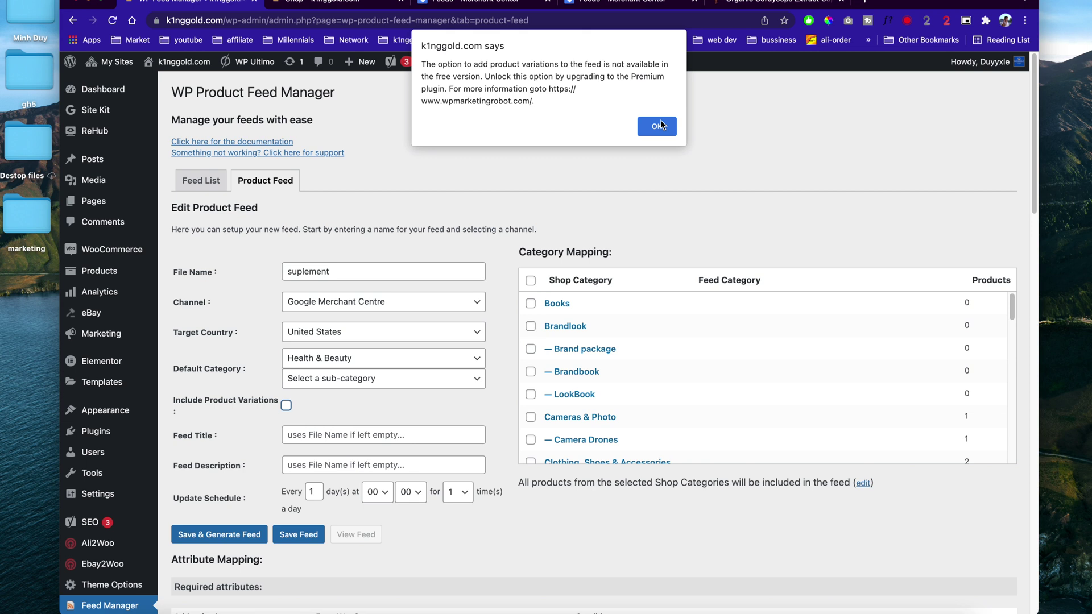
click(661, 126)
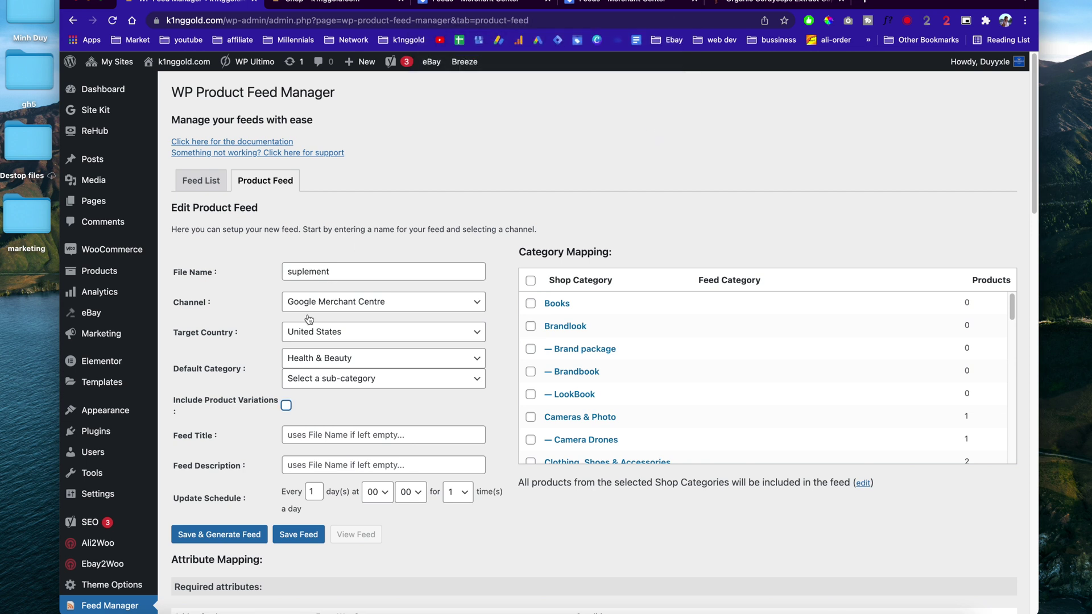
- Set the feed title to "suplement feed"
scroll(252, 419, down, 1)
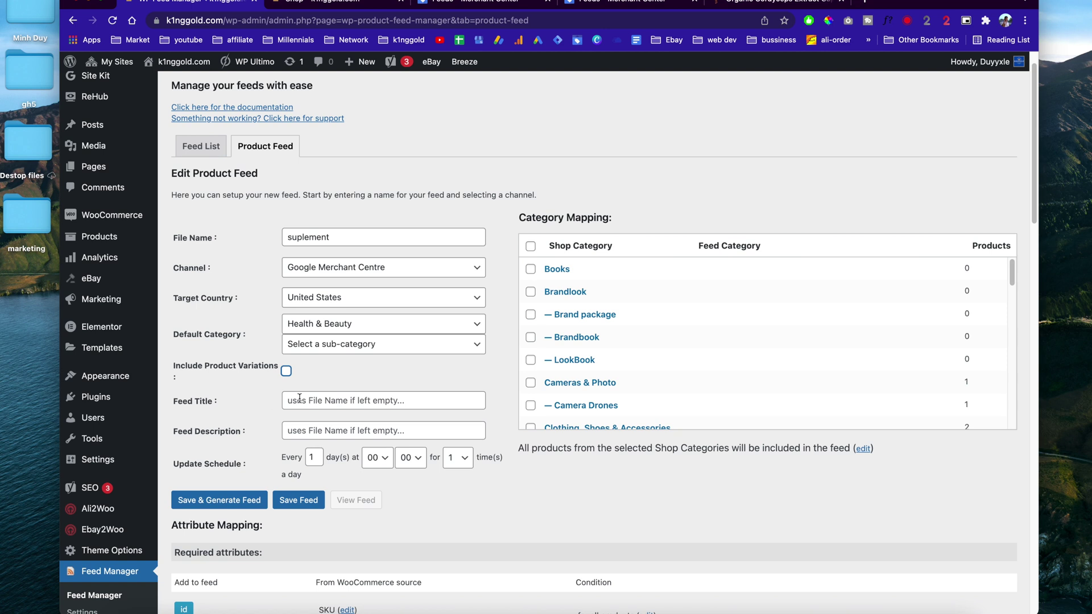
click(325, 402)
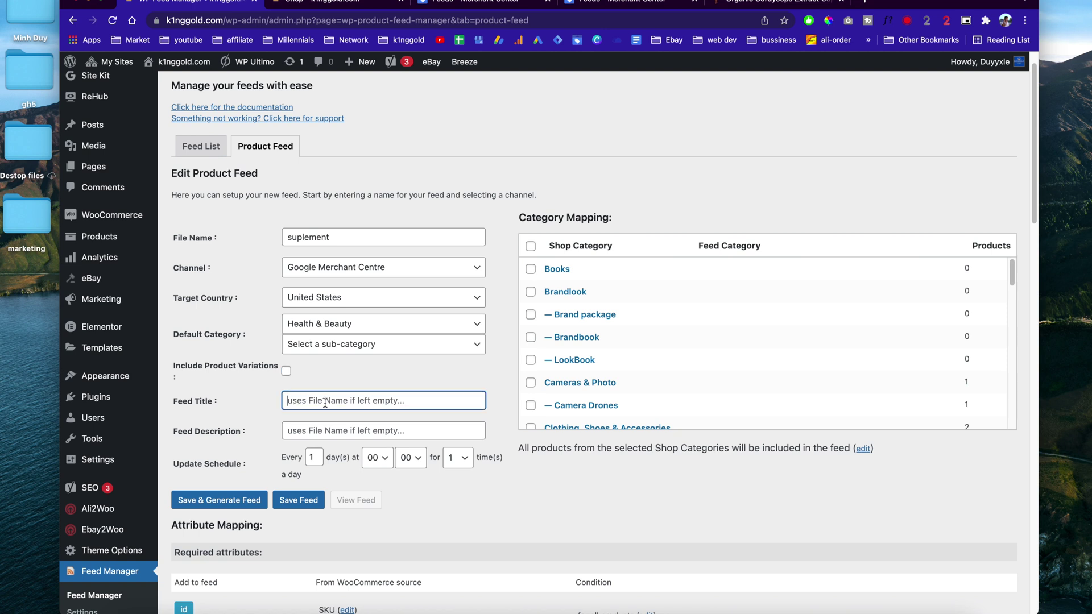
text(supl)
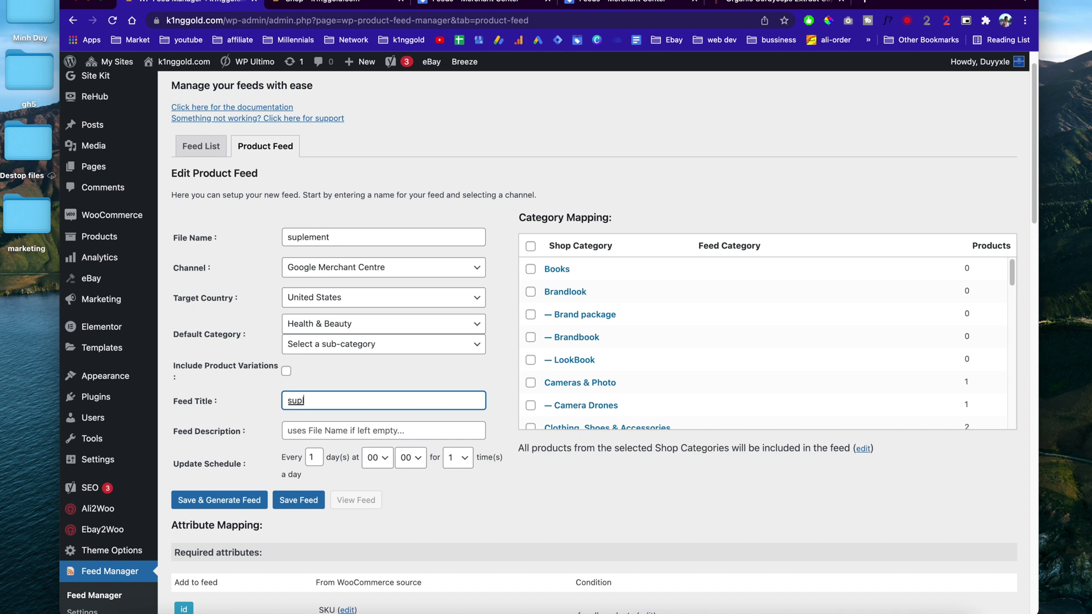
text(ement feed)
click(547, 397)
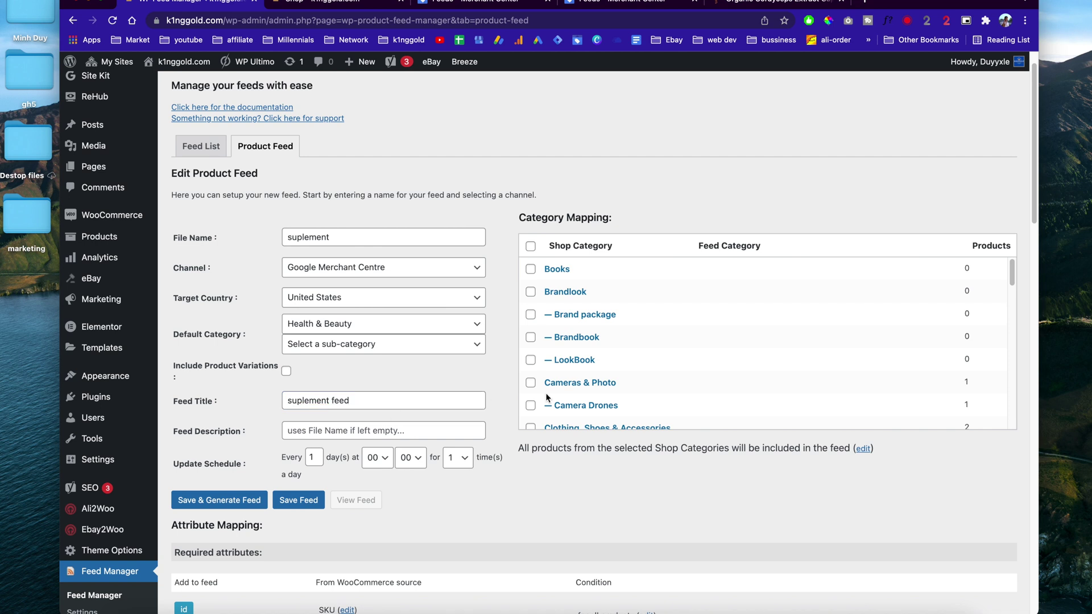
- Include the Health & Beauty shop category with all its subcategories in the feed's category mapping
scroll(641, 377, down, 6)
scroll(641, 376, down, 2)
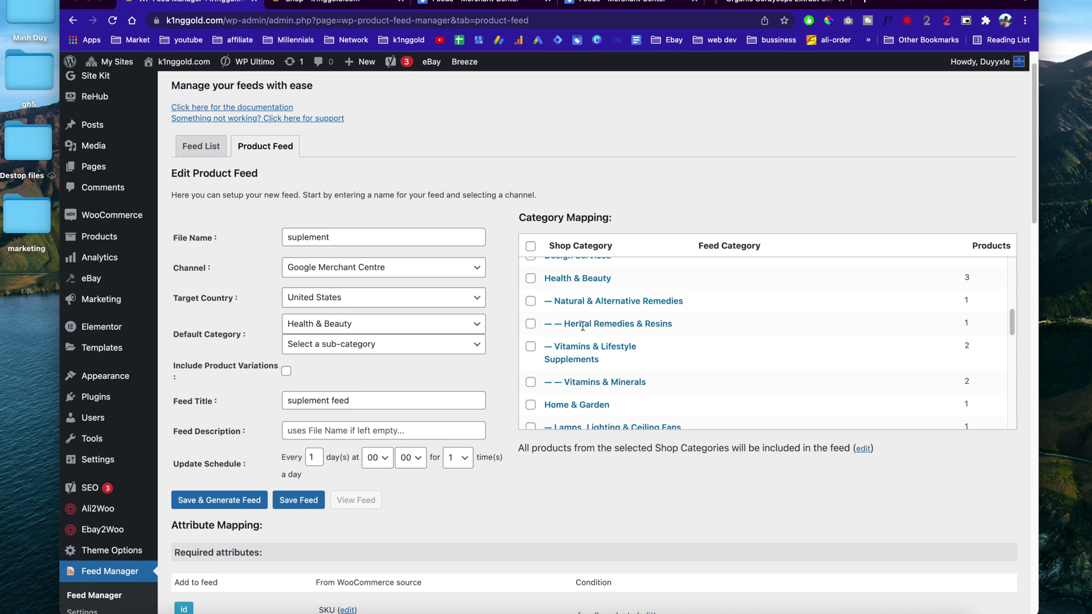
scroll(583, 327, down, 1)
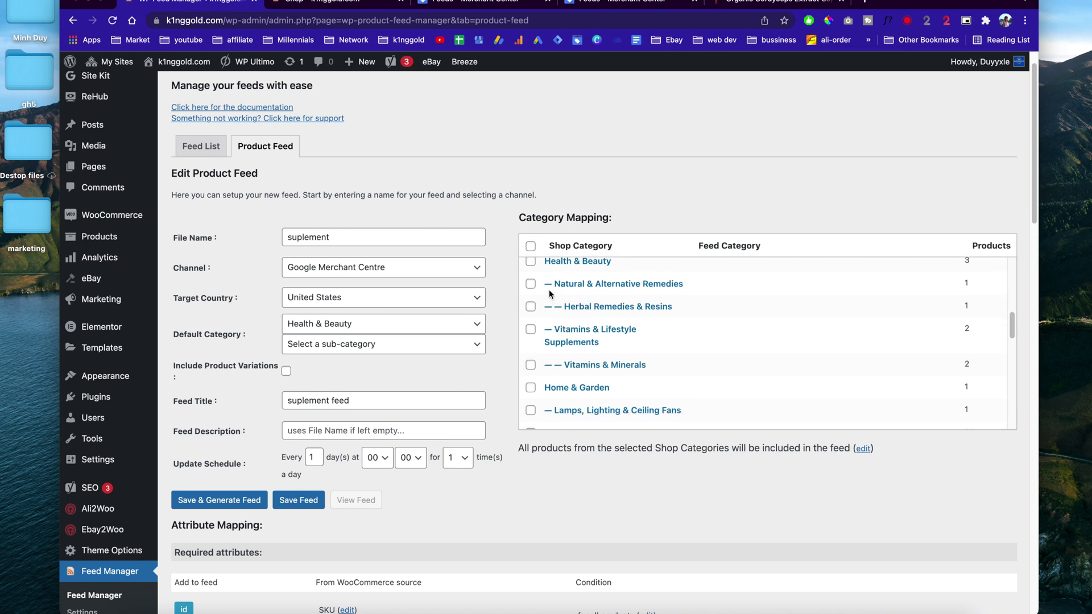
scroll(539, 286, up, 1)
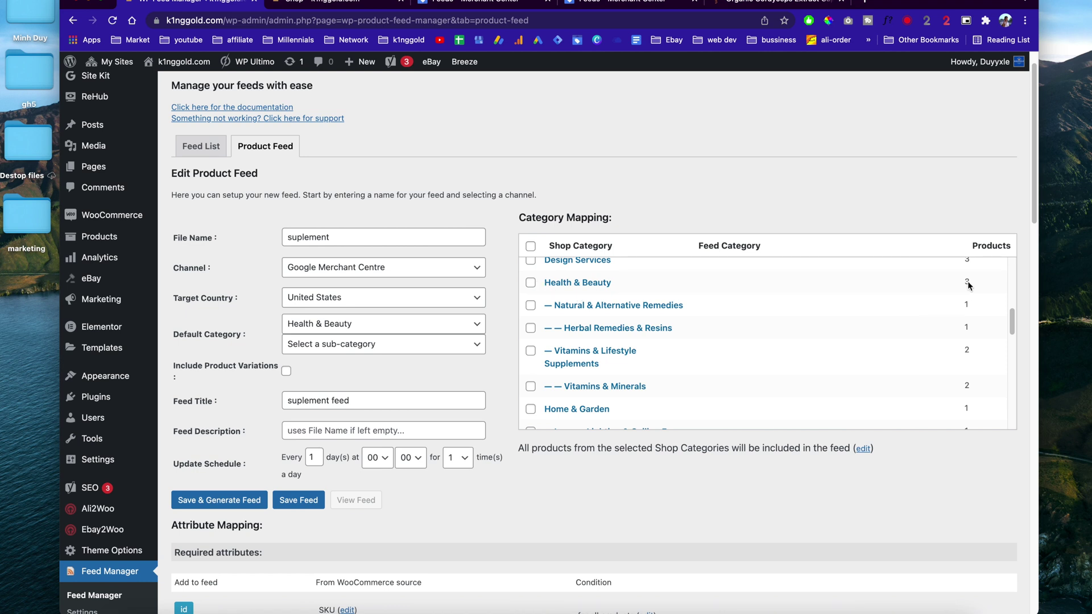
scroll(774, 330, down, 2)
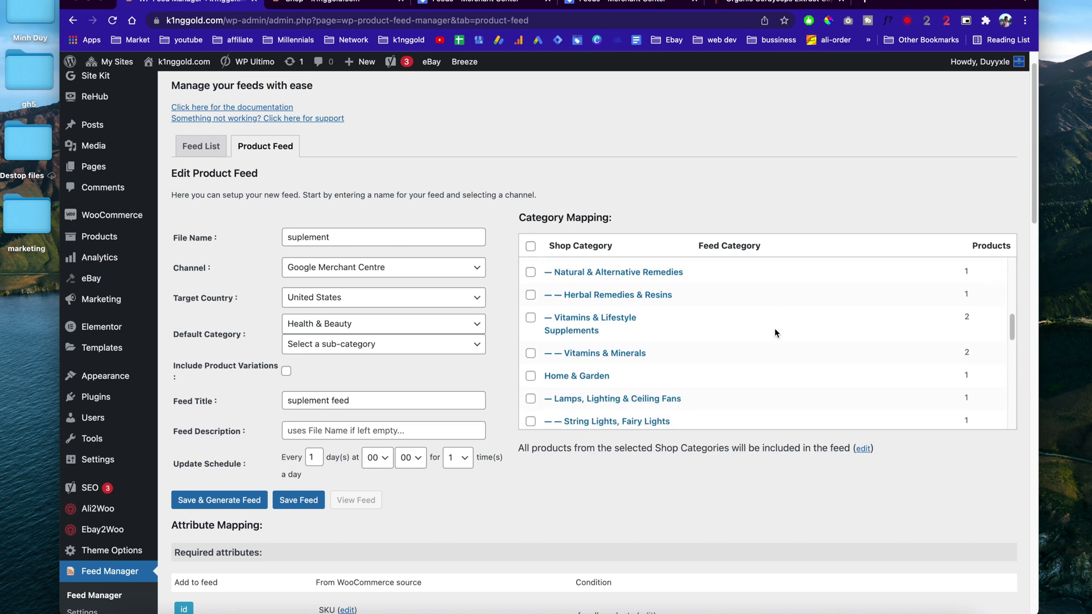
scroll(774, 332, up, 2)
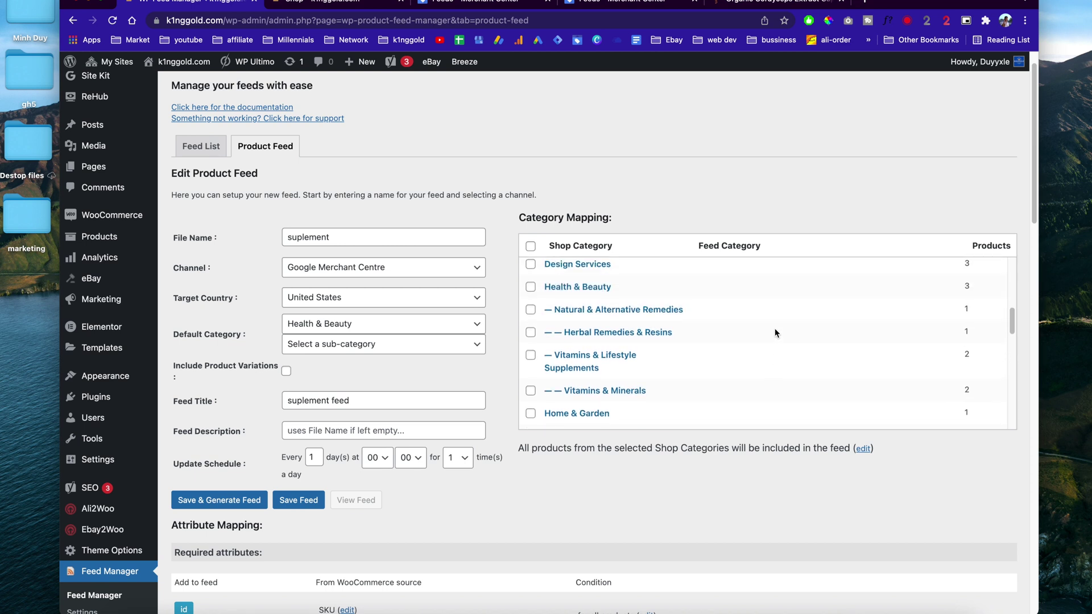
click(531, 287)
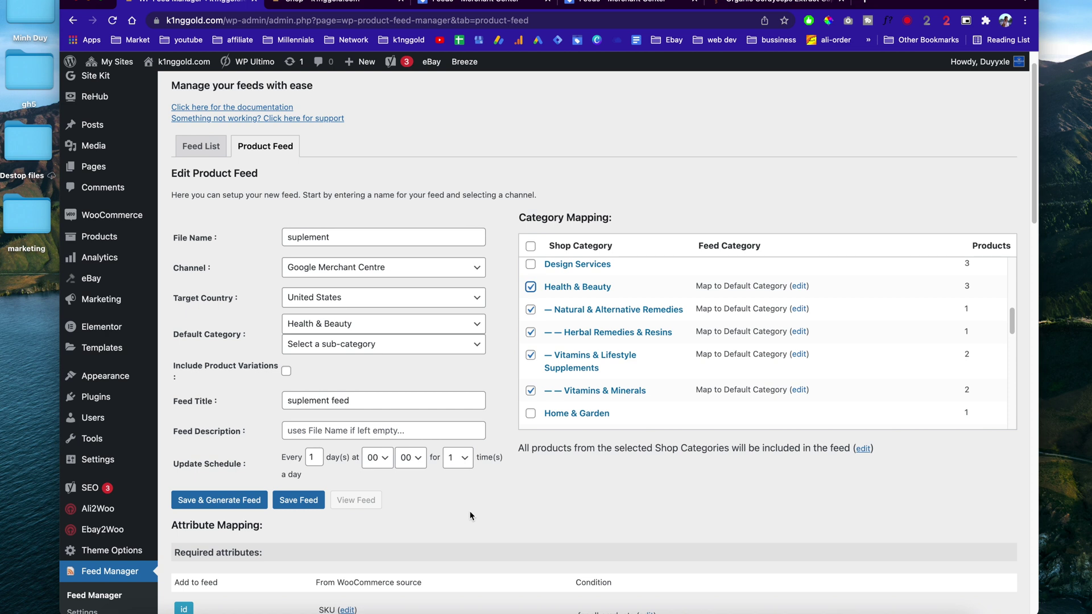
- Look over the feed settings and required attribute mapping, and save the feed
scroll(472, 514, down, 2)
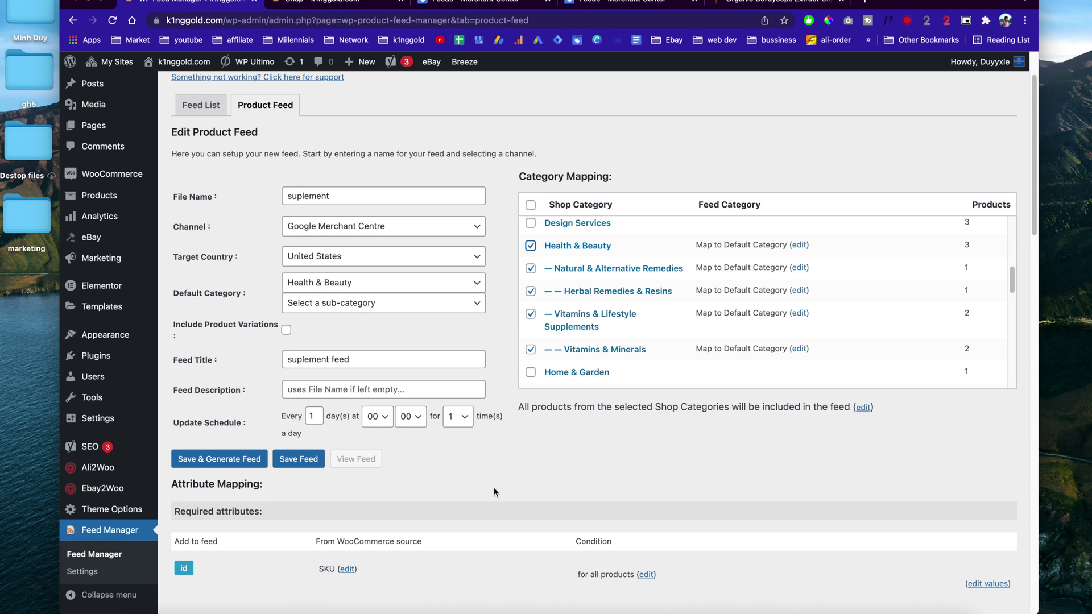
scroll(494, 491, down, 4)
scroll(473, 450, up, 4)
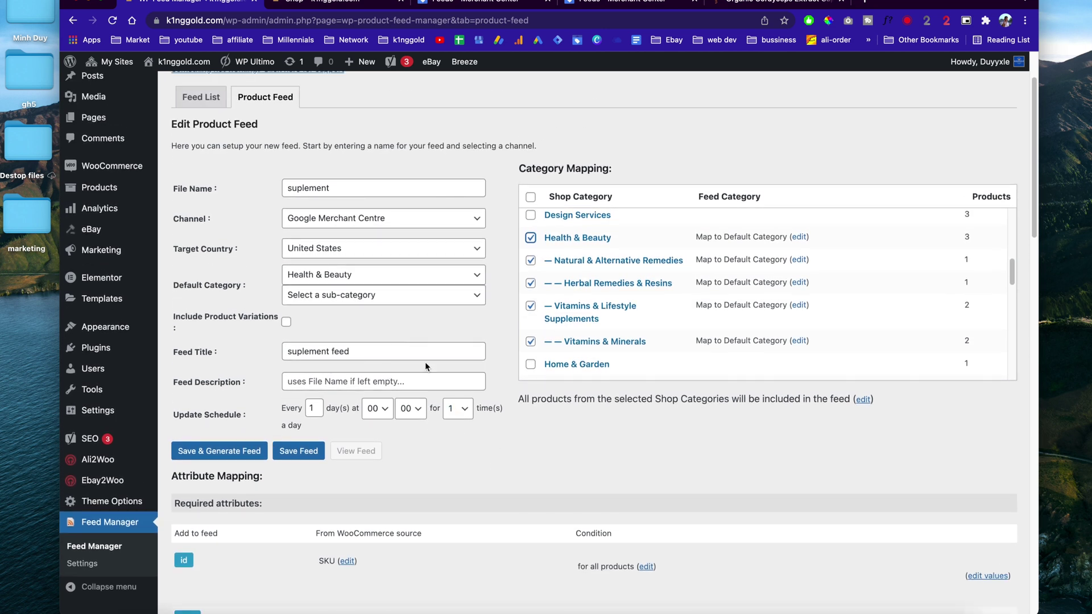
scroll(389, 438, down, 4)
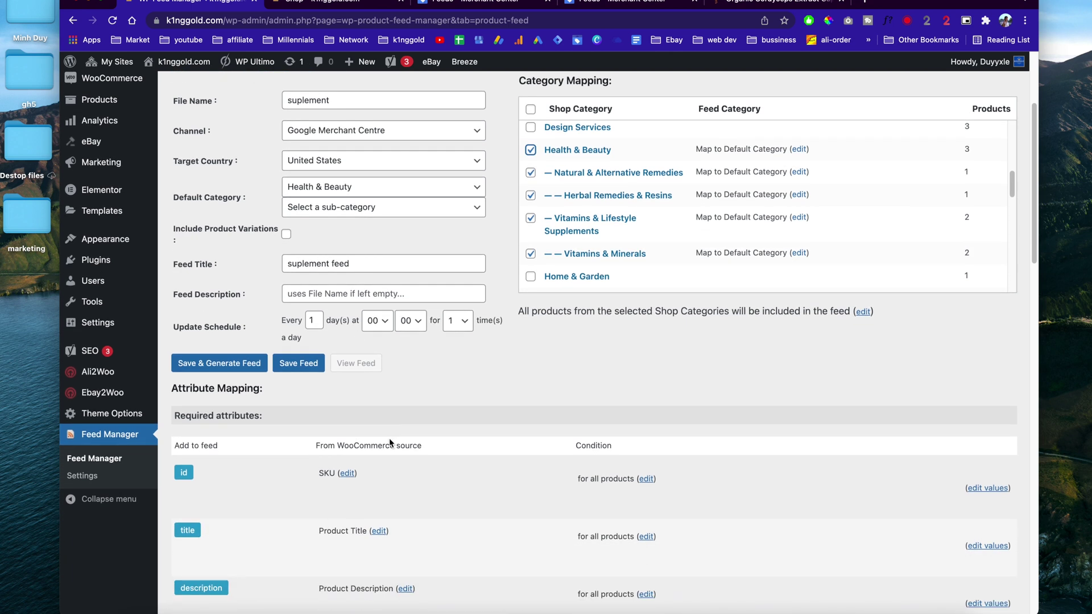
scroll(405, 386, up, 4)
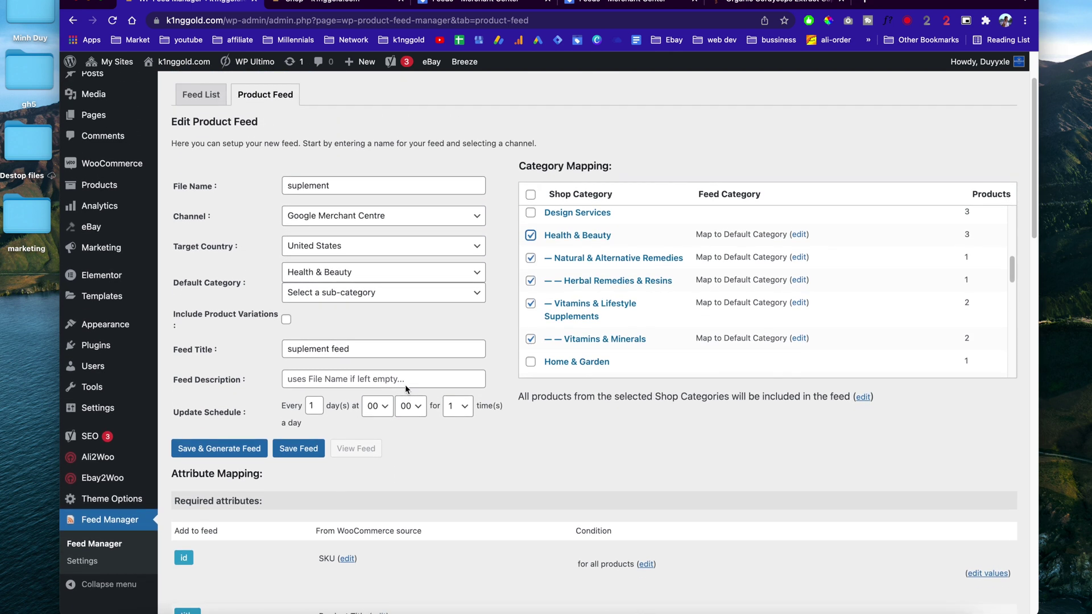
scroll(405, 389, up, 1)
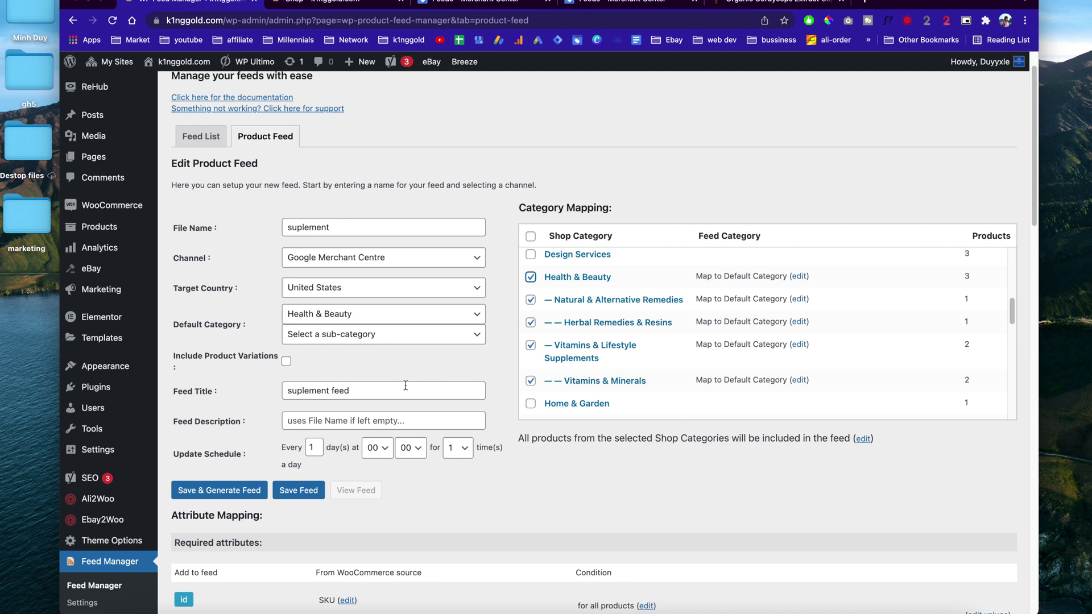
click(302, 497)
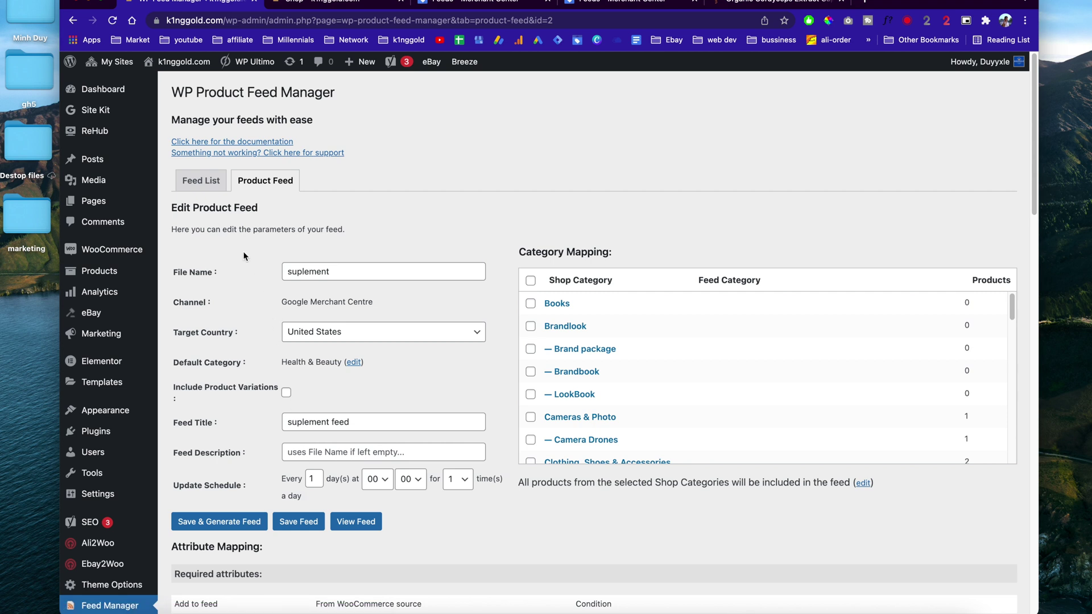
- Regenerate the suplement feed from the list of existing feeds and copy its feed file URL
click(210, 191)
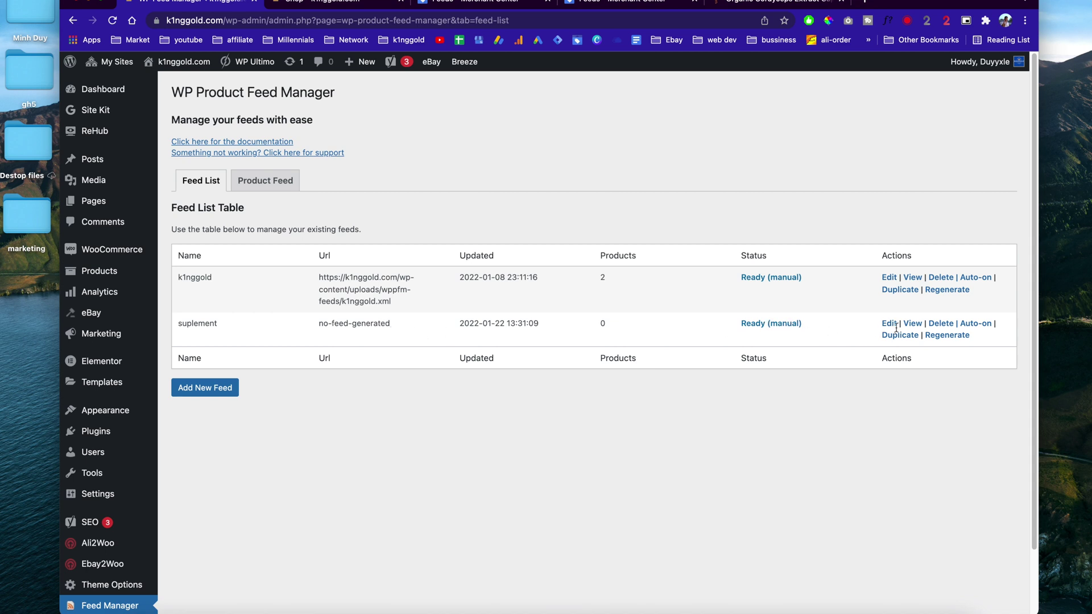
click(942, 336)
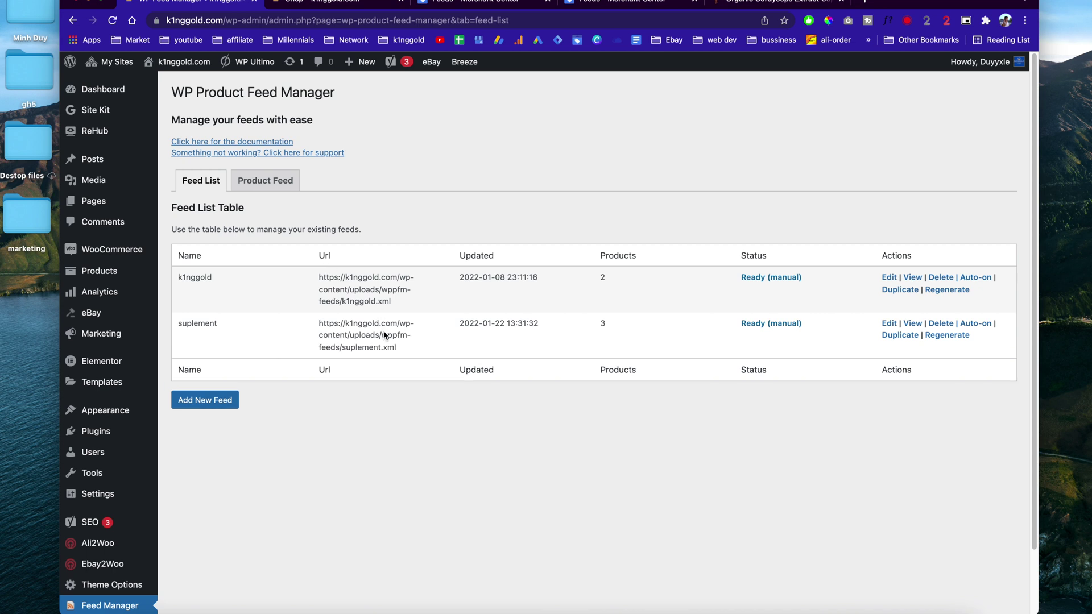
drag(401, 348, 320, 321)
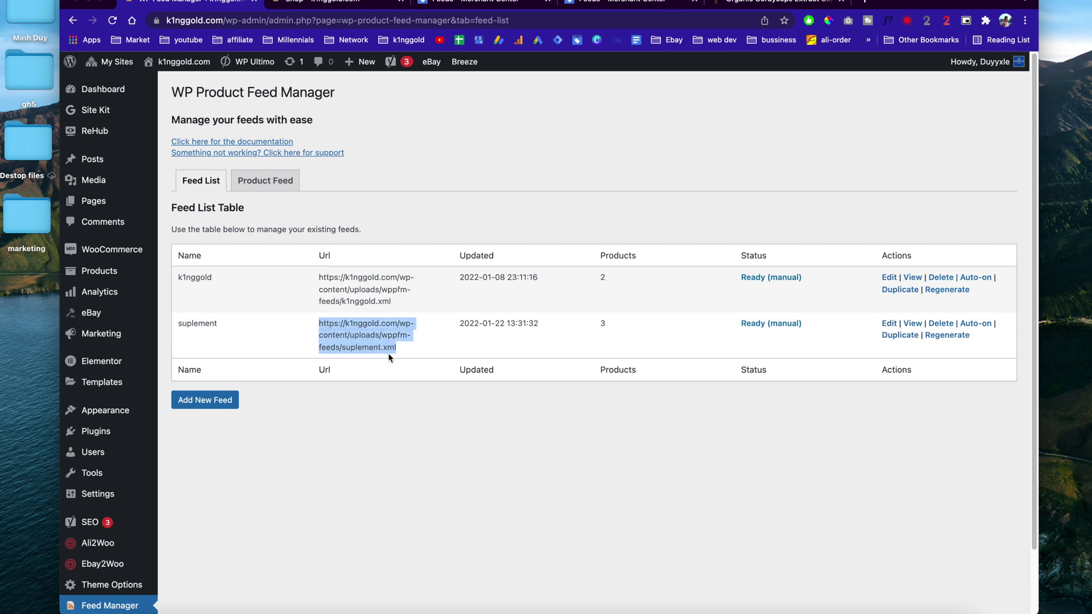
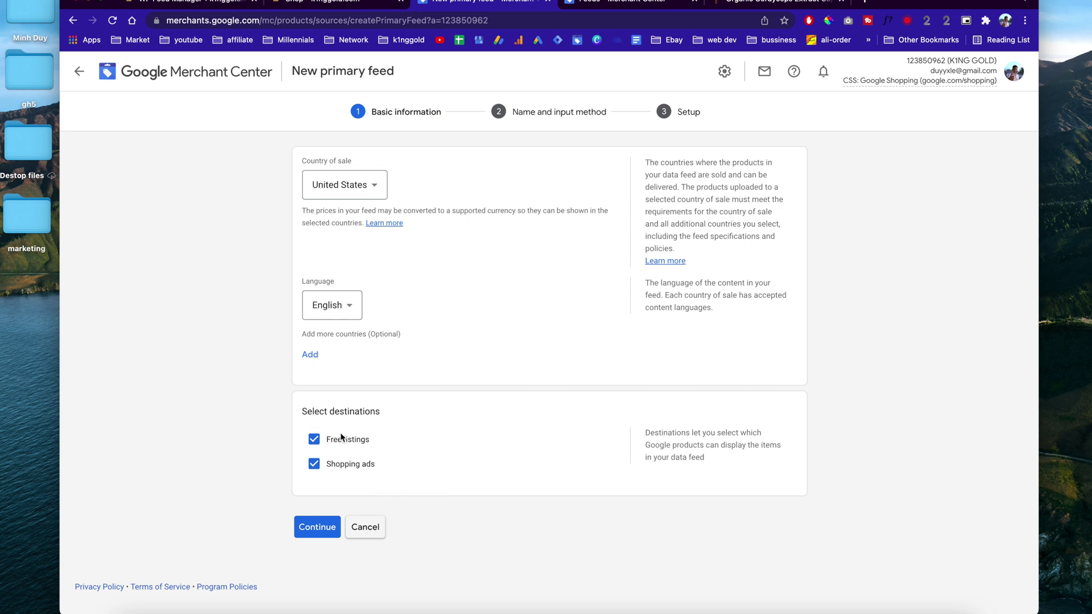
- In Google Merchant Center, accept the new primary feed's basic information, name the feed "suplement" and choose Scheduled fetch as input method
click(317, 527)
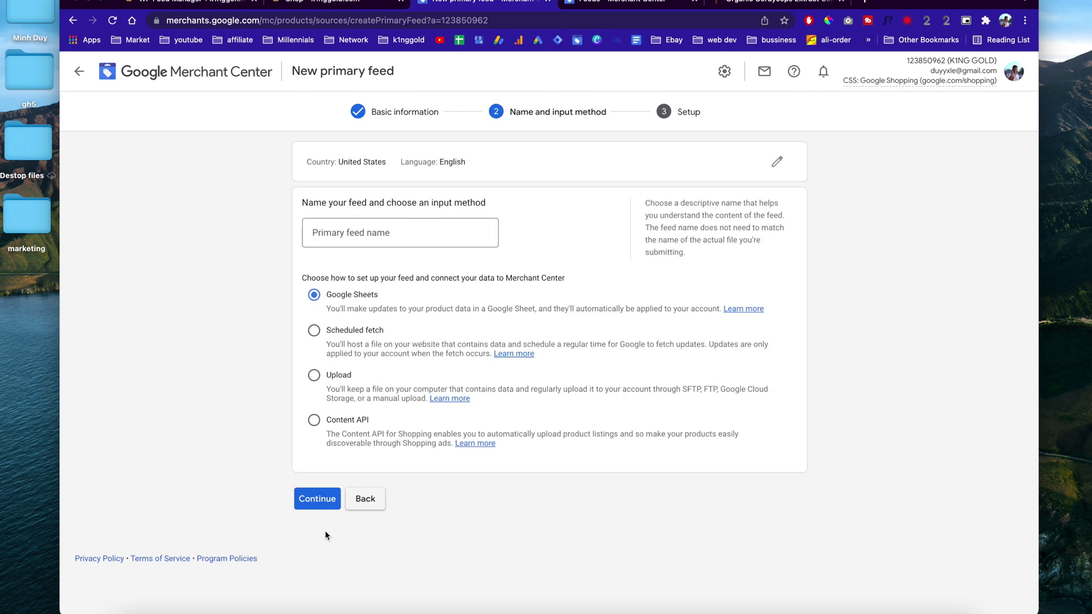
click(378, 235)
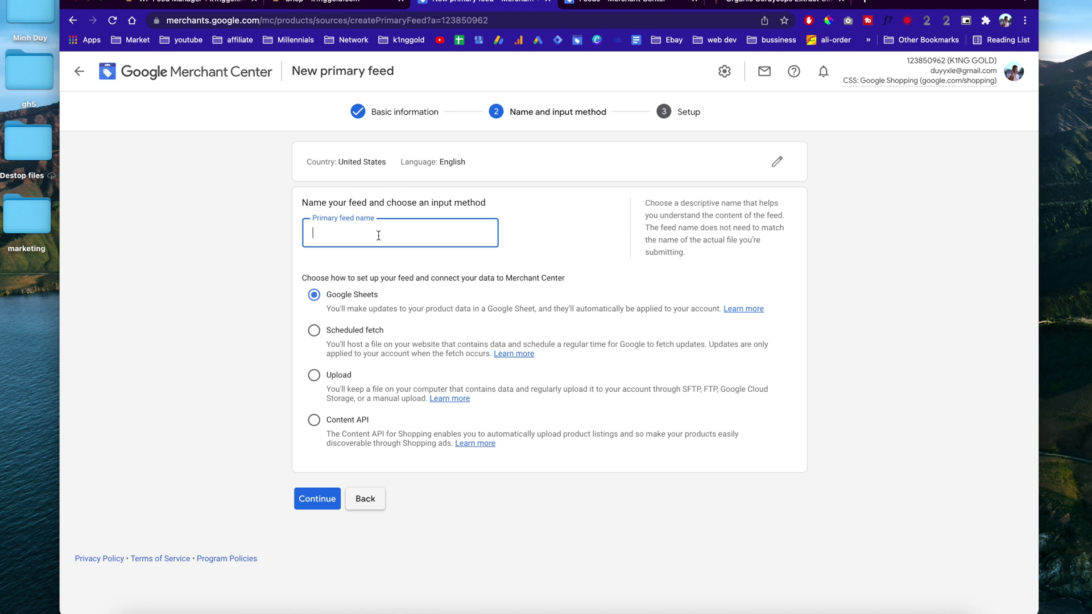
text(suplement)
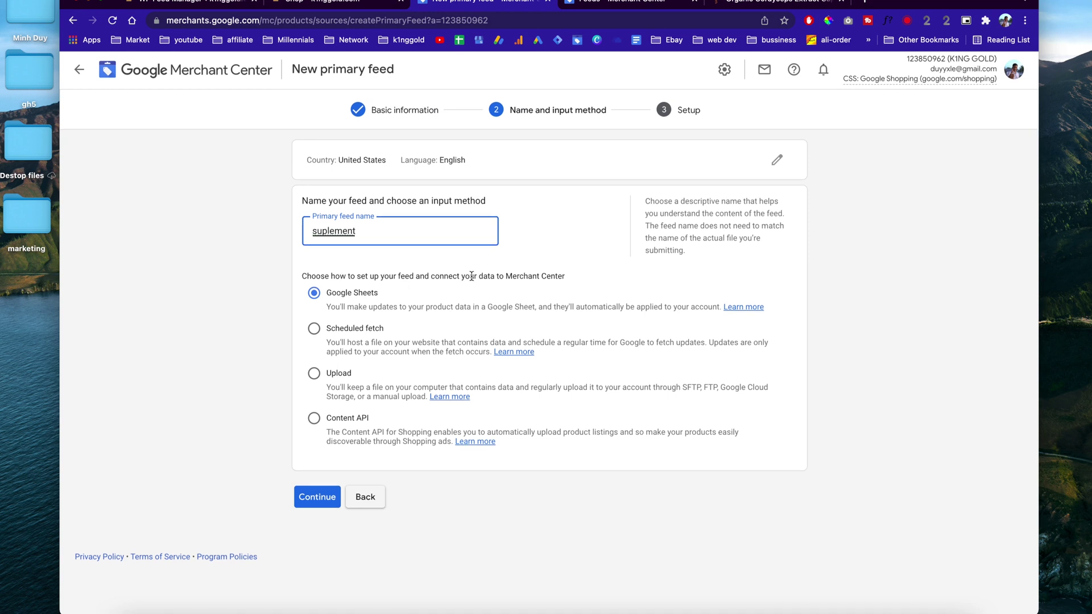
click(314, 336)
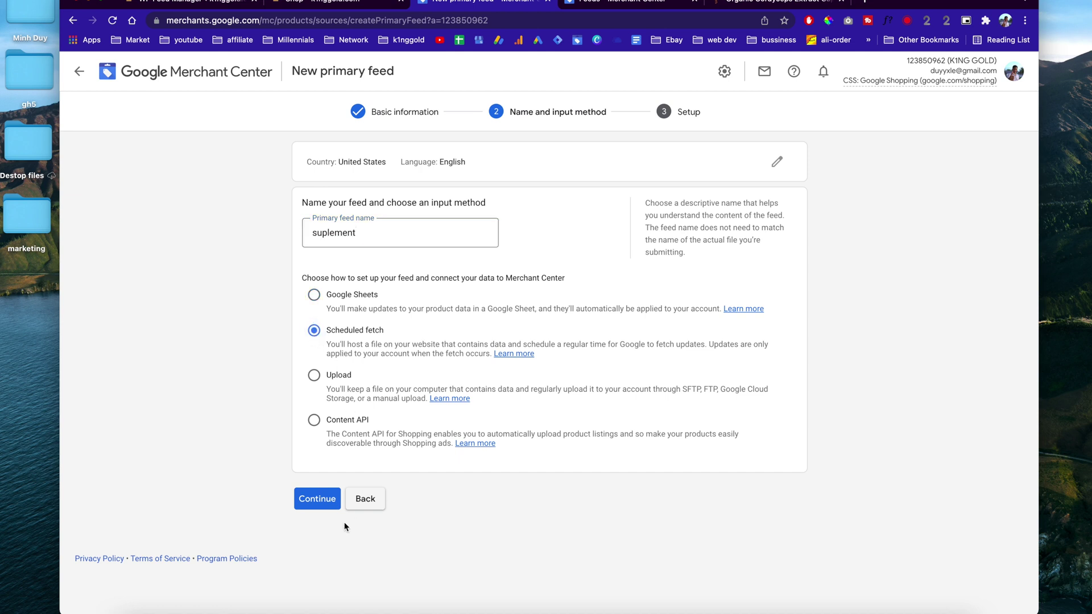
click(318, 500)
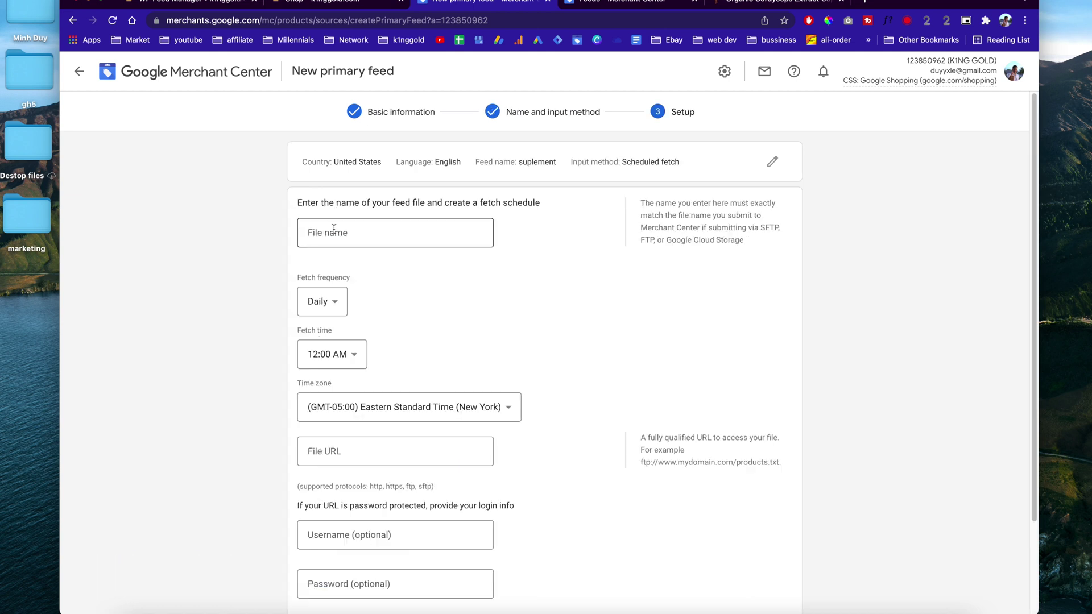
click(337, 228)
text(su)
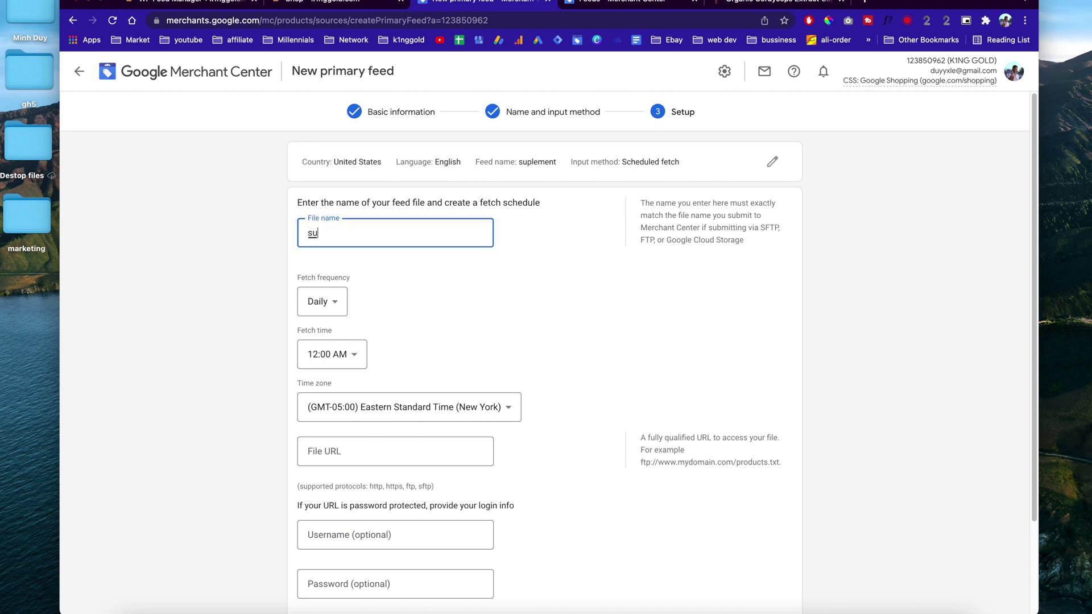
text(plement feed)
scroll(382, 309, down, 1)
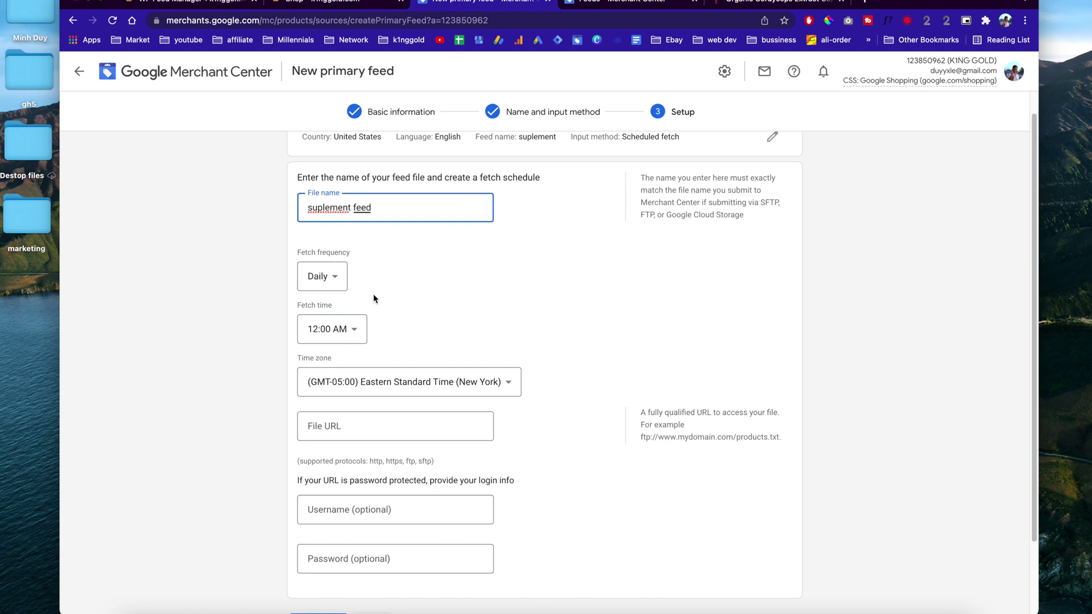
scroll(373, 293, down, 1)
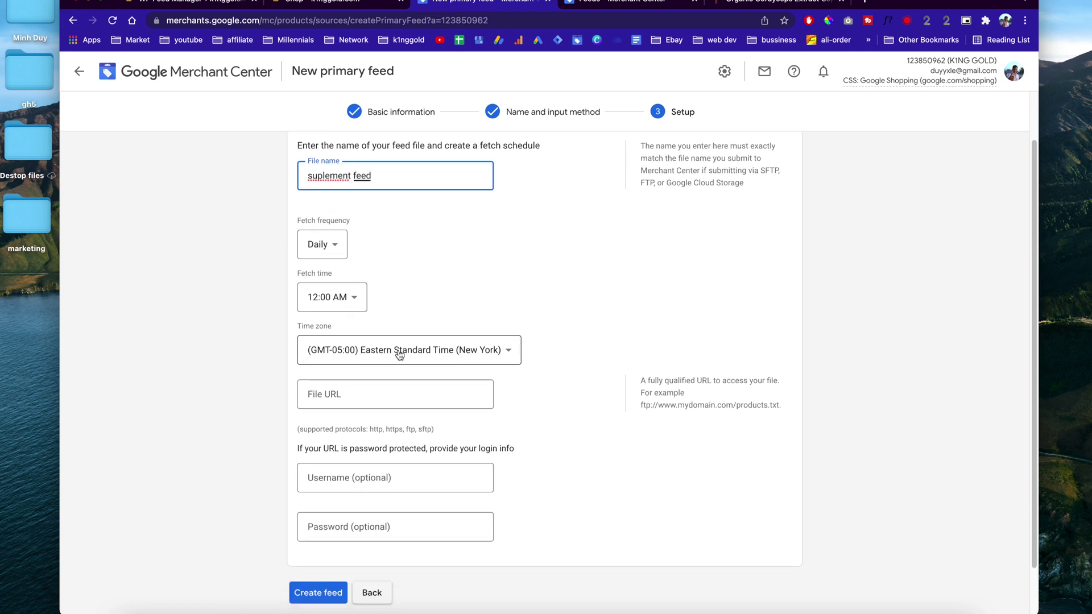
scroll(411, 310, down, 2)
click(365, 337)
key(super+v)
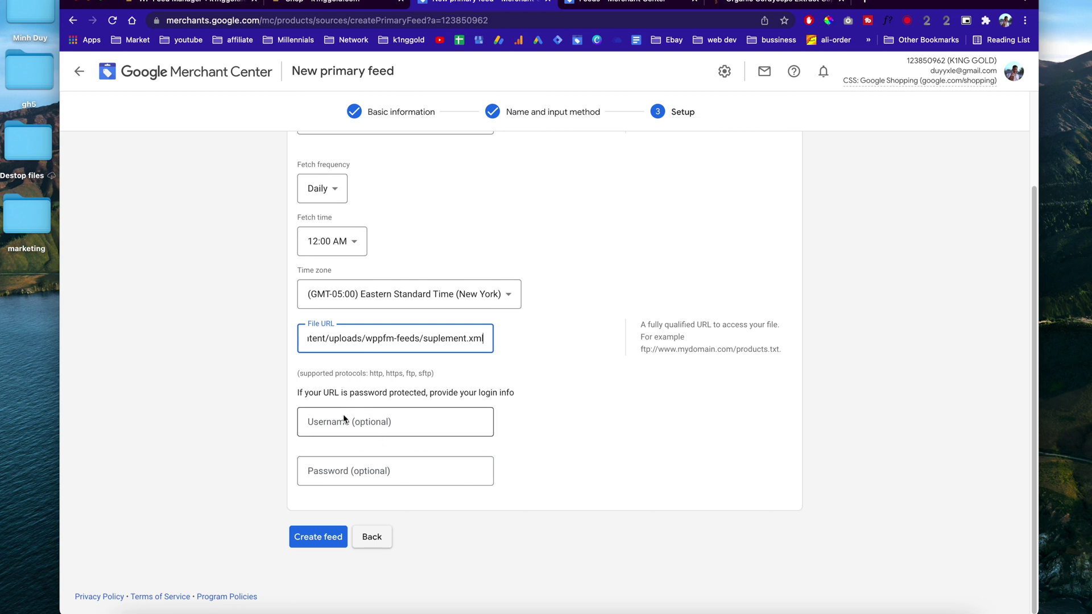
- Create the primary feed and fetch its file immediately
click(307, 541)
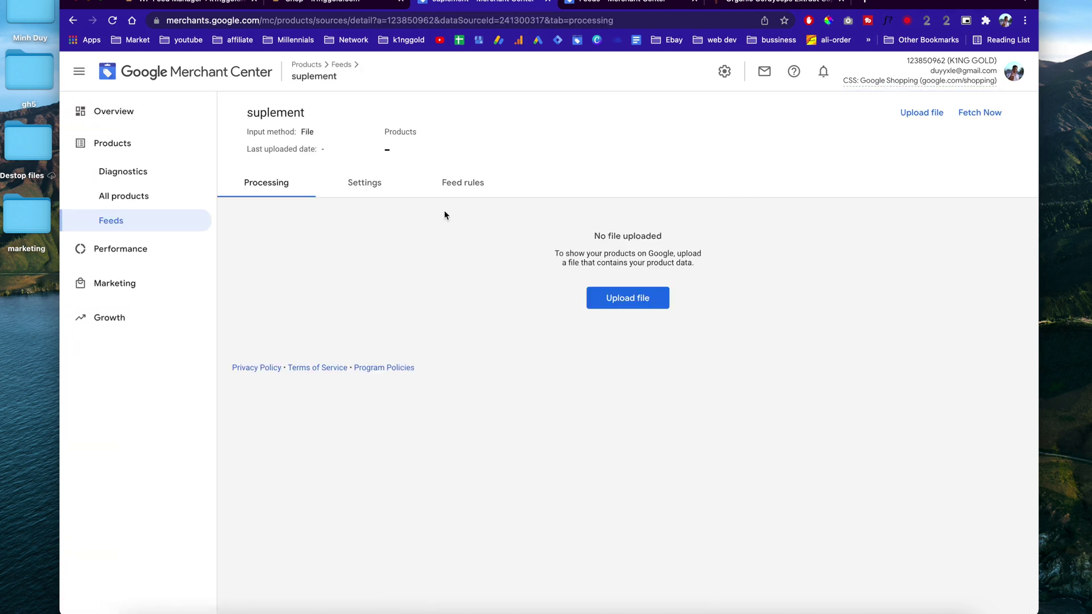
click(980, 113)
- Examine the product diagnostics for disapproved items and the list of item issues
click(145, 177)
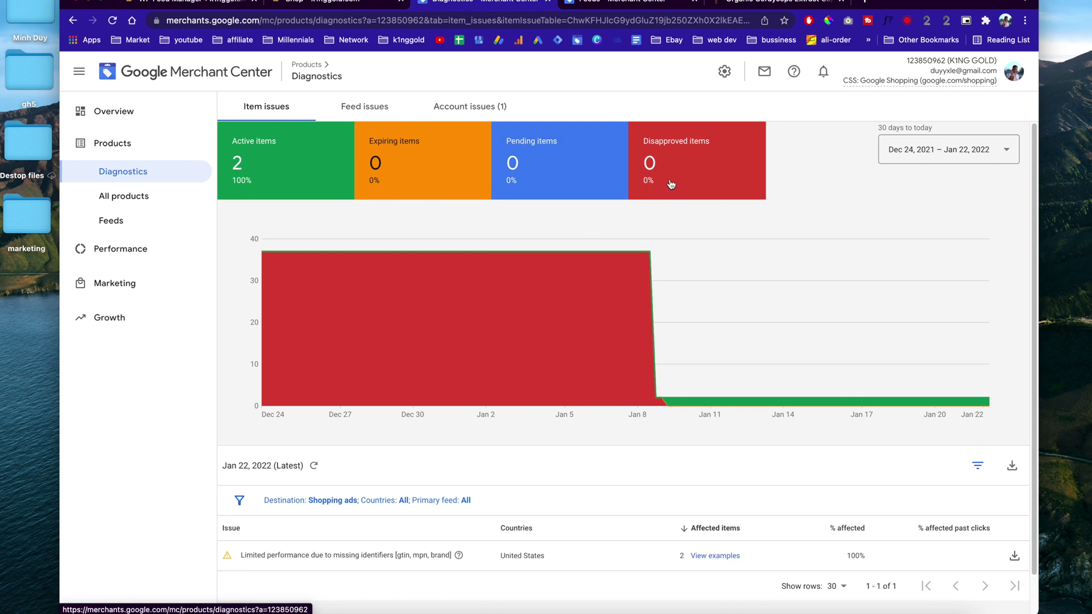
mouse_move(687, 160)
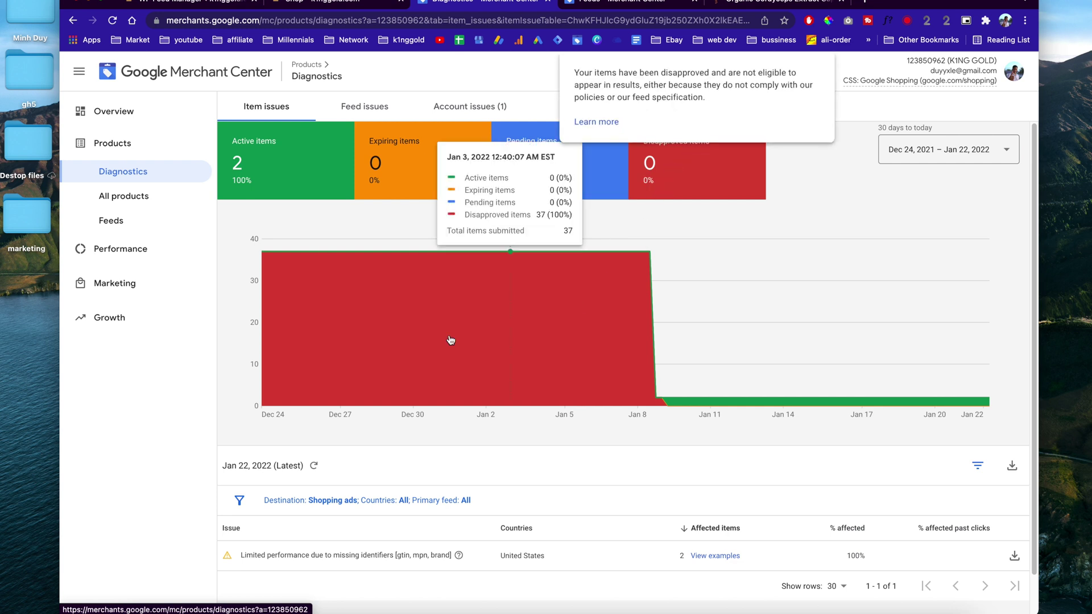
scroll(494, 443, down, 2)
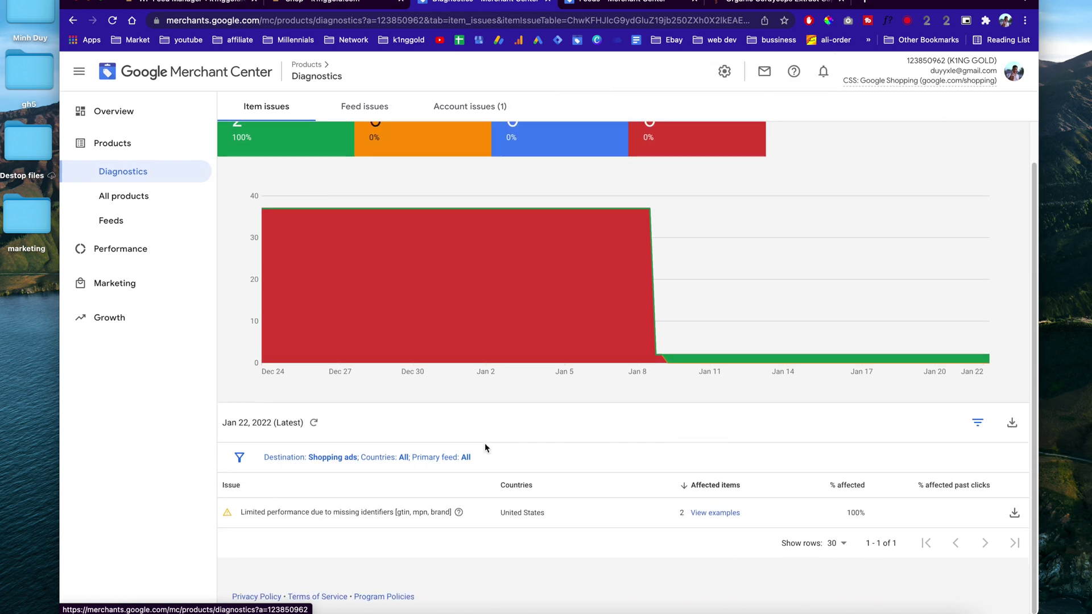
- Review the item status chart and the Shopping ads item issues in the product diagnostics
scroll(486, 444, up, 2)
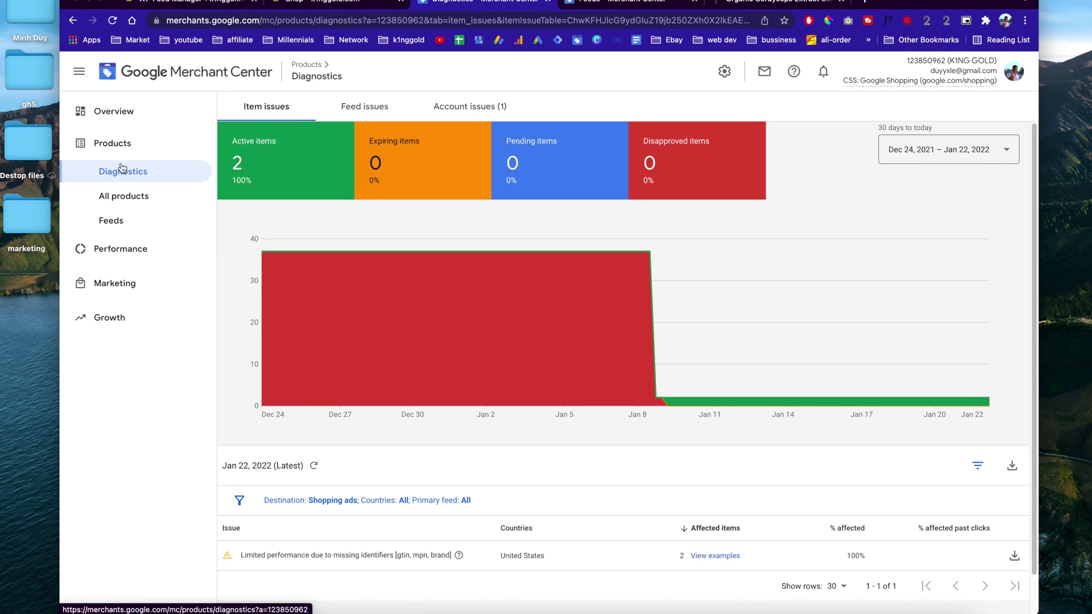
scroll(421, 357, down, 1)
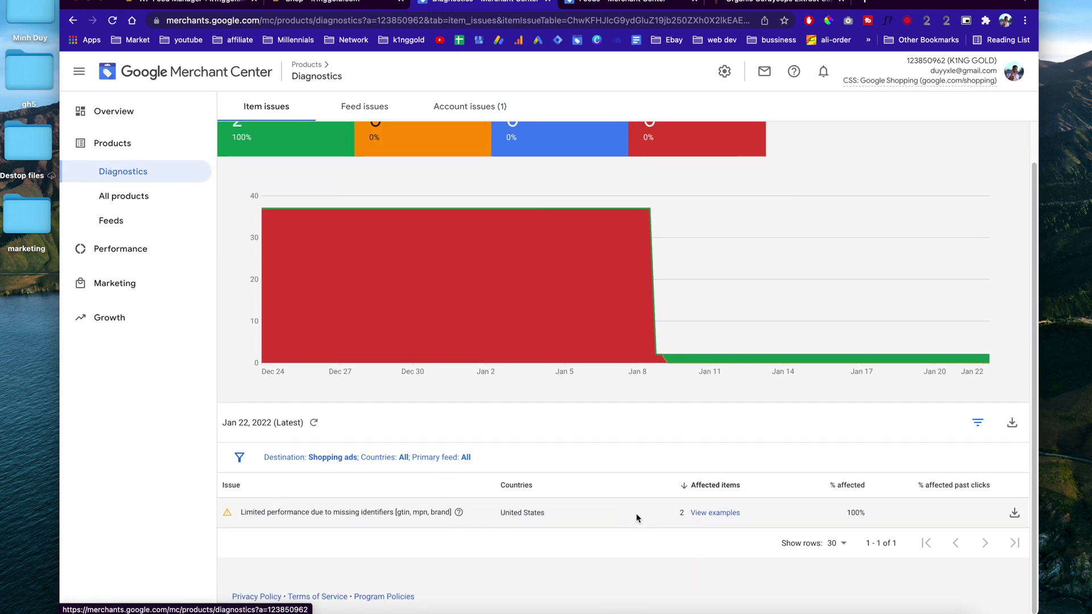
scroll(501, 487, up, 1)
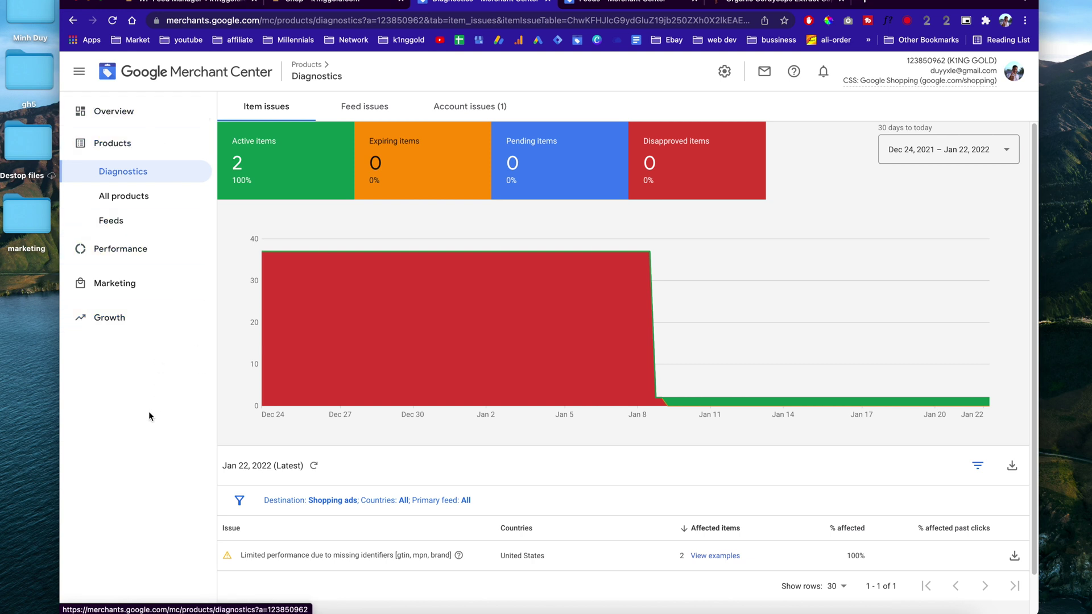
- View the status columns of all products and open the details of the Engine Cover Bonnet Hood item
click(157, 207)
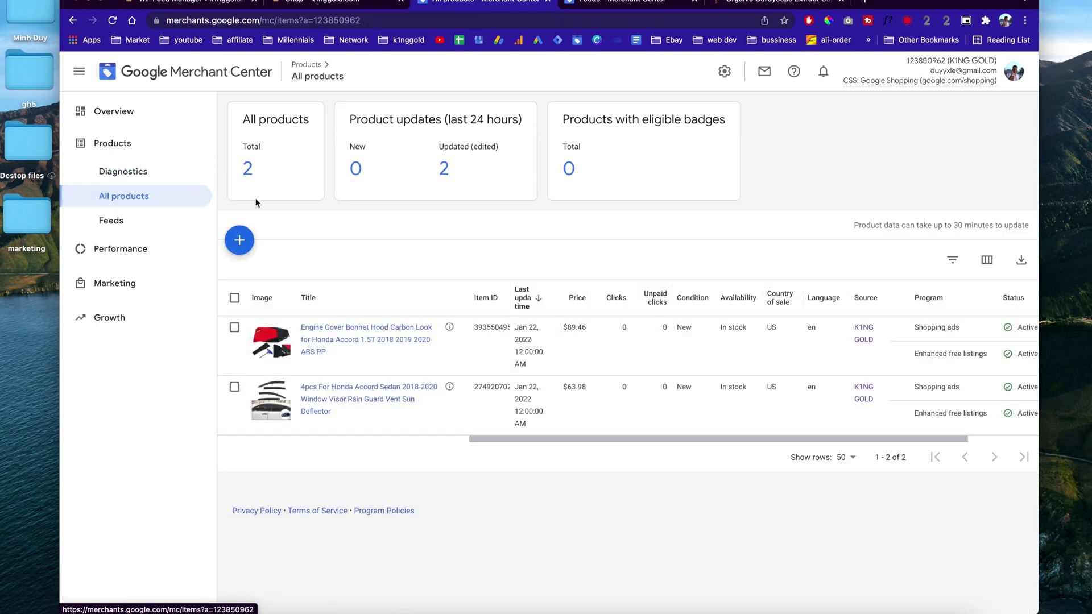
scroll(444, 364, right, 3)
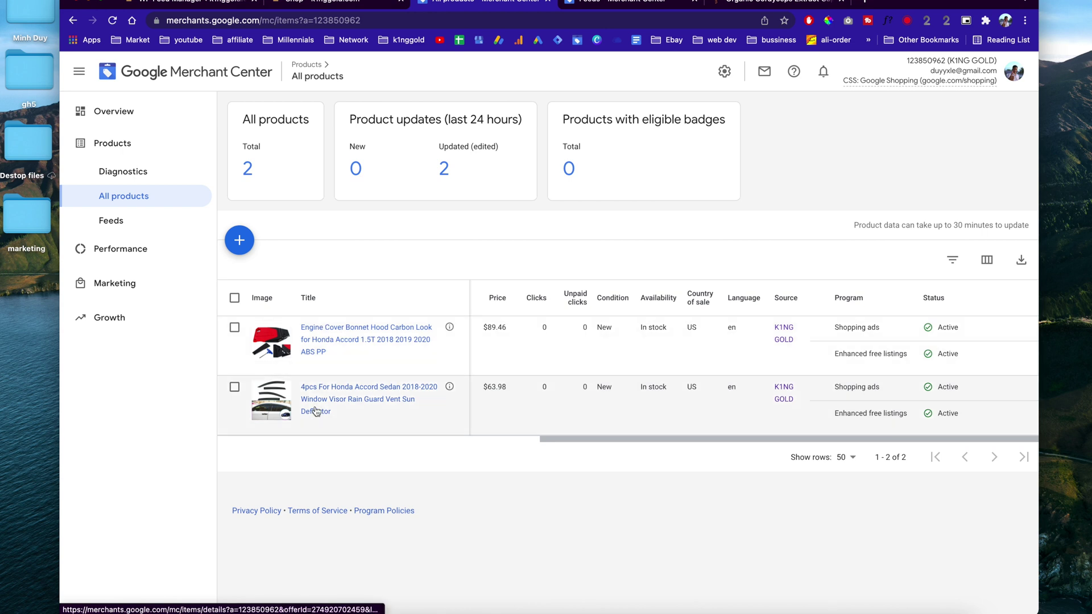
click(339, 328)
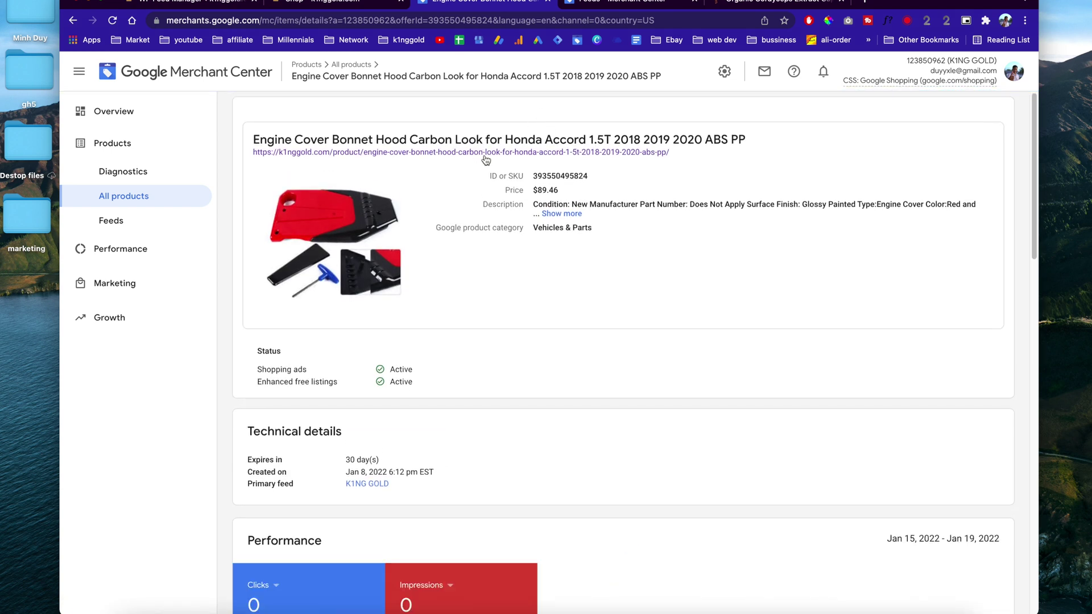
- Open the engine cover's store page in a new tab, inspect its product information and return to the Merchant Center details
right_click(491, 157)
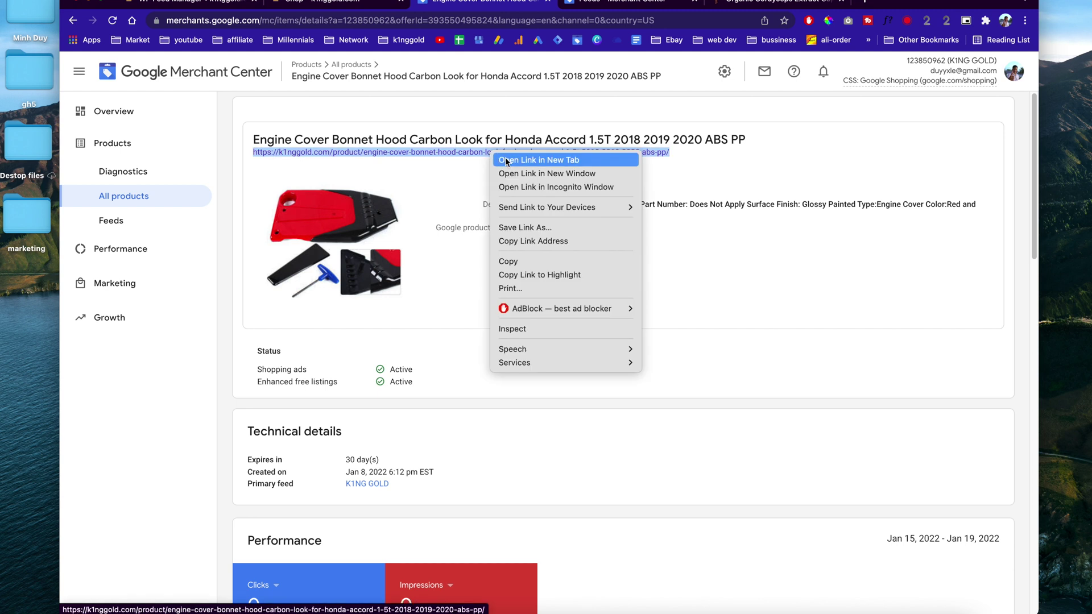
click(505, 158)
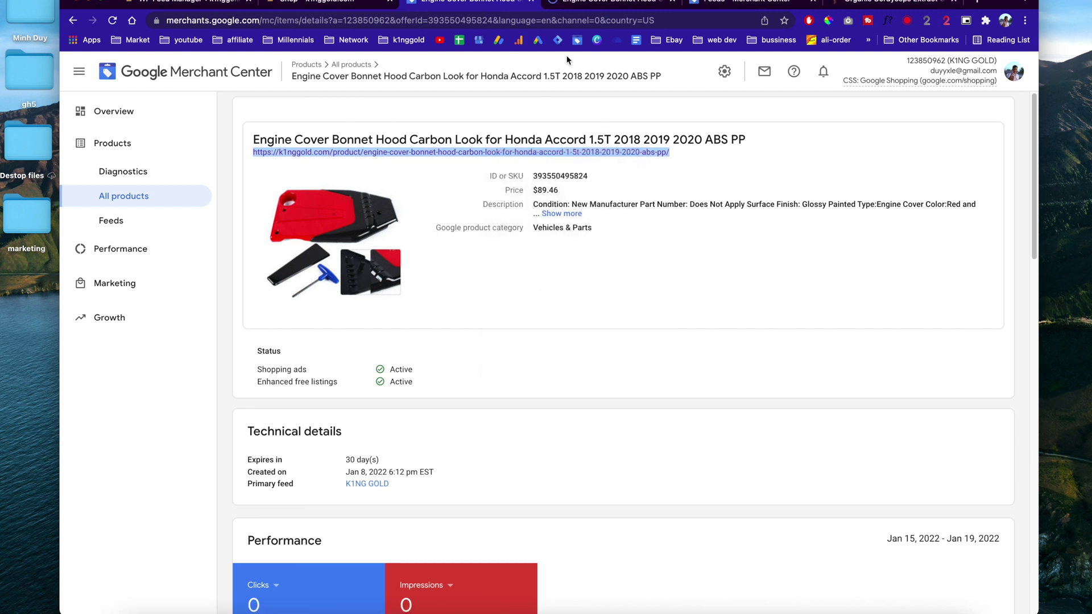
click(612, 1)
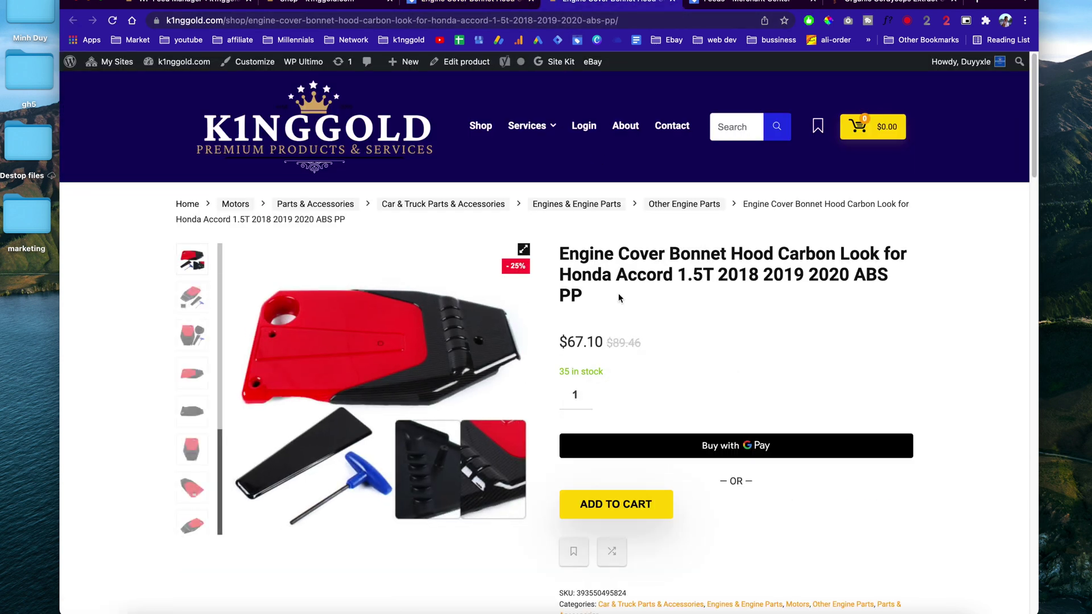
scroll(442, 402, down, 2)
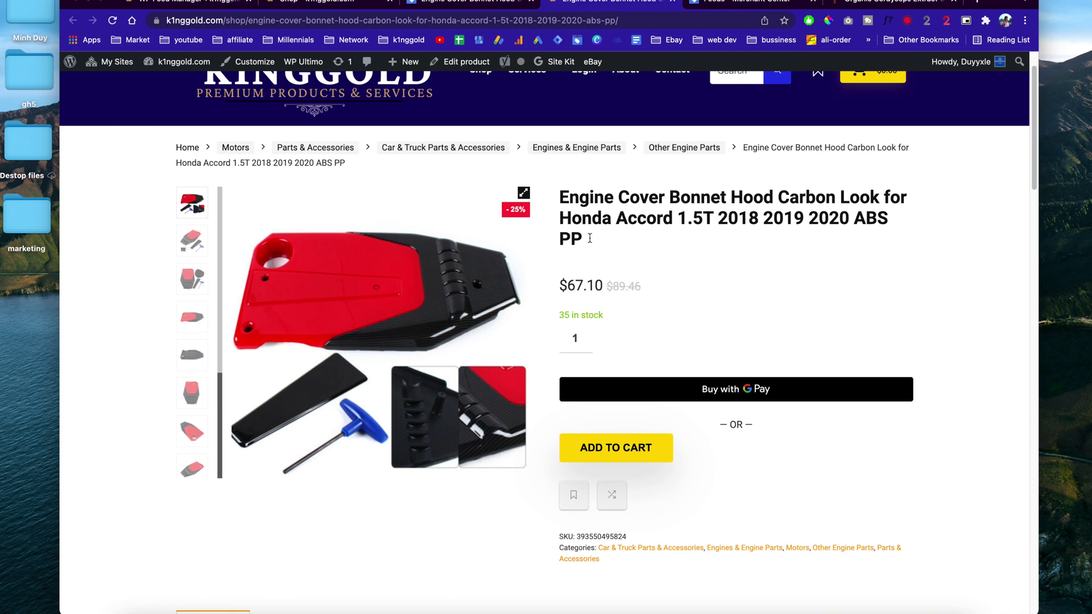
click(472, 3)
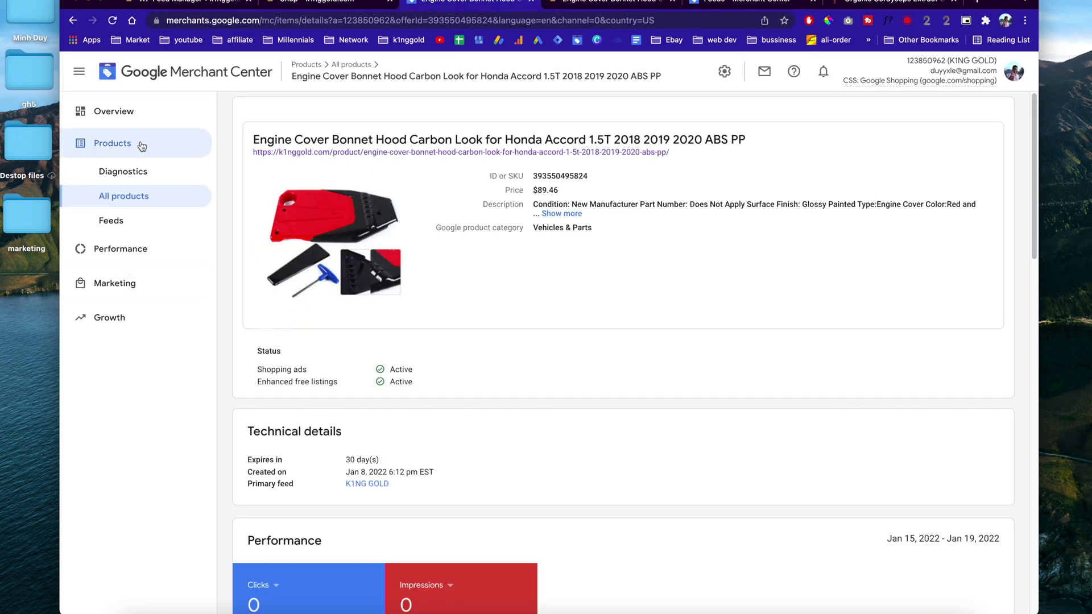
- Look through the account overview and the promotions list, ending on the Shopping ads page
click(140, 110)
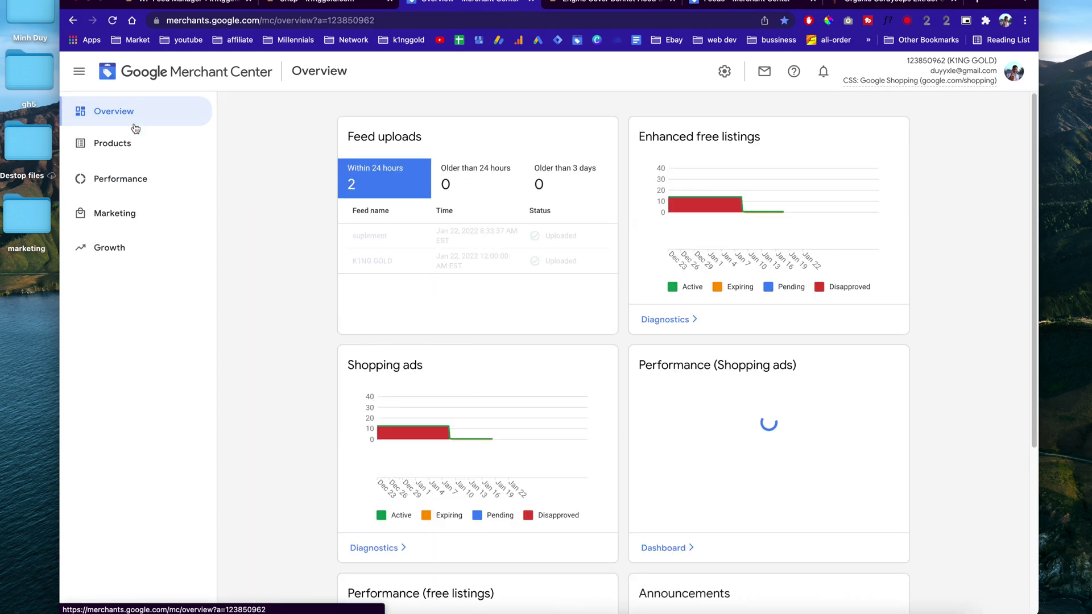
click(134, 212)
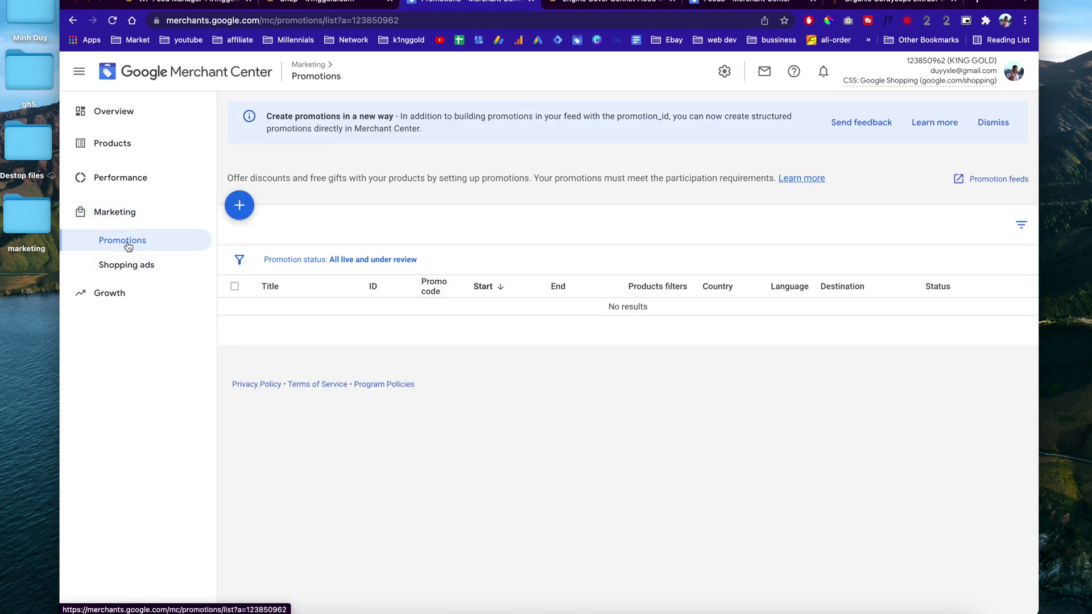
click(135, 266)
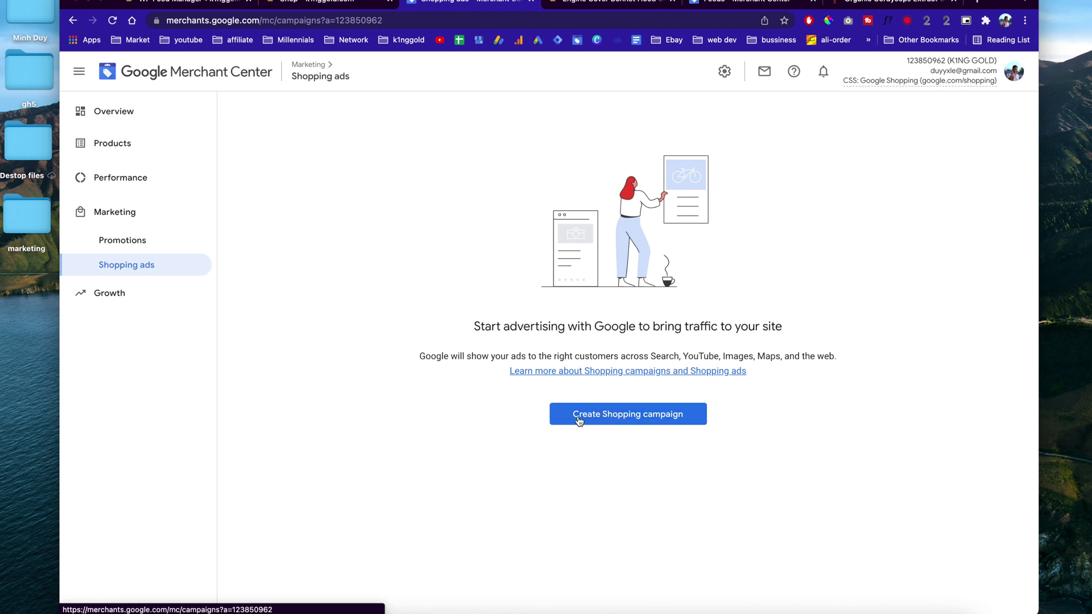
- Examine the account, country, budget and name settings for a new Shopping campaign, and close the form without creating one
click(607, 423)
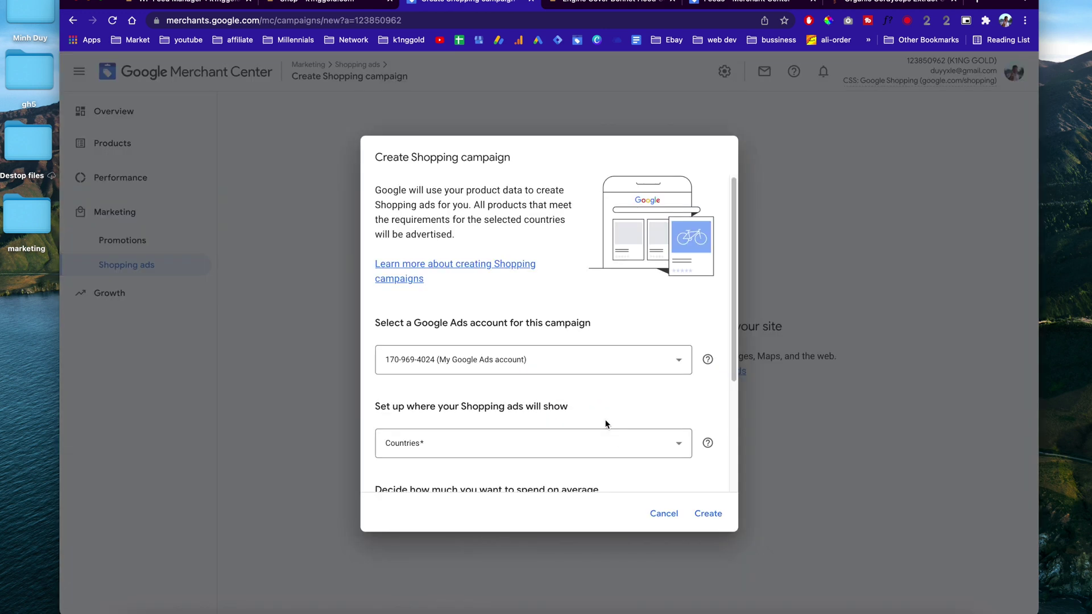
scroll(604, 374, down, 1)
scroll(605, 374, down, 1)
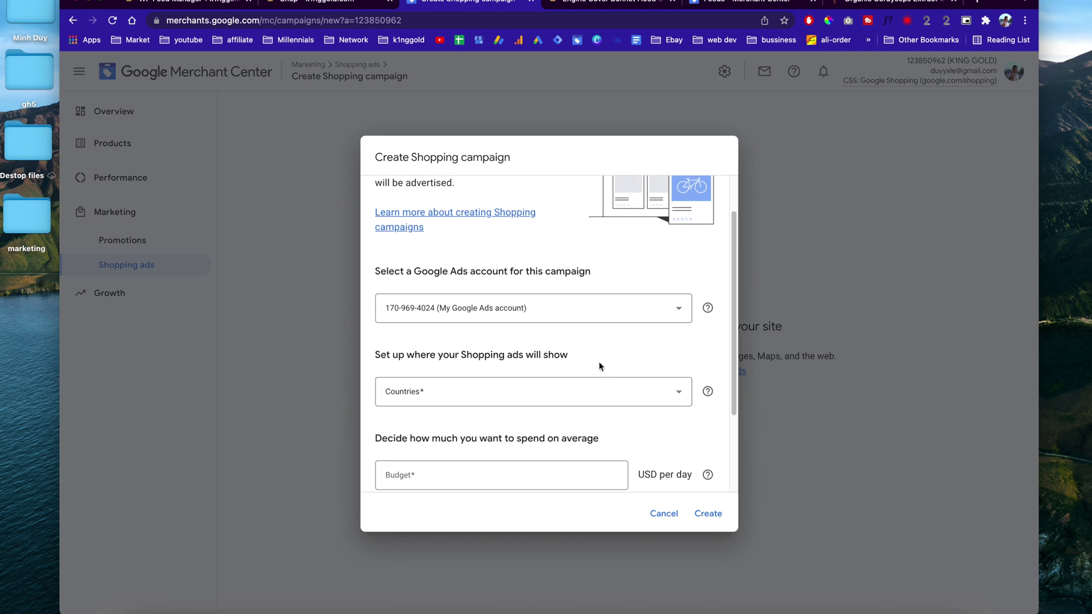
click(565, 319)
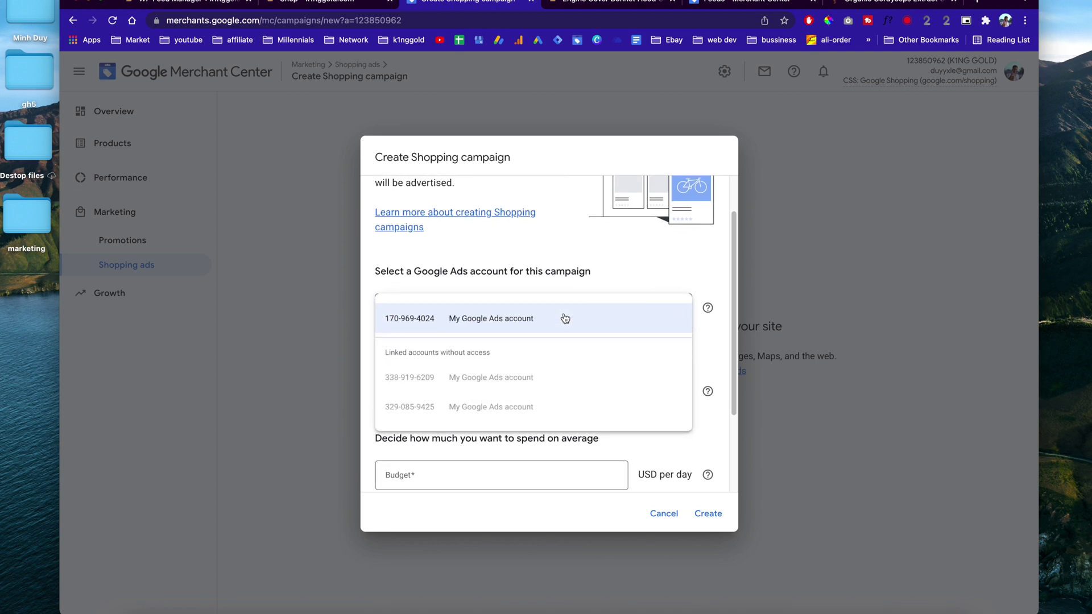
click(564, 318)
scroll(578, 361, down, 2)
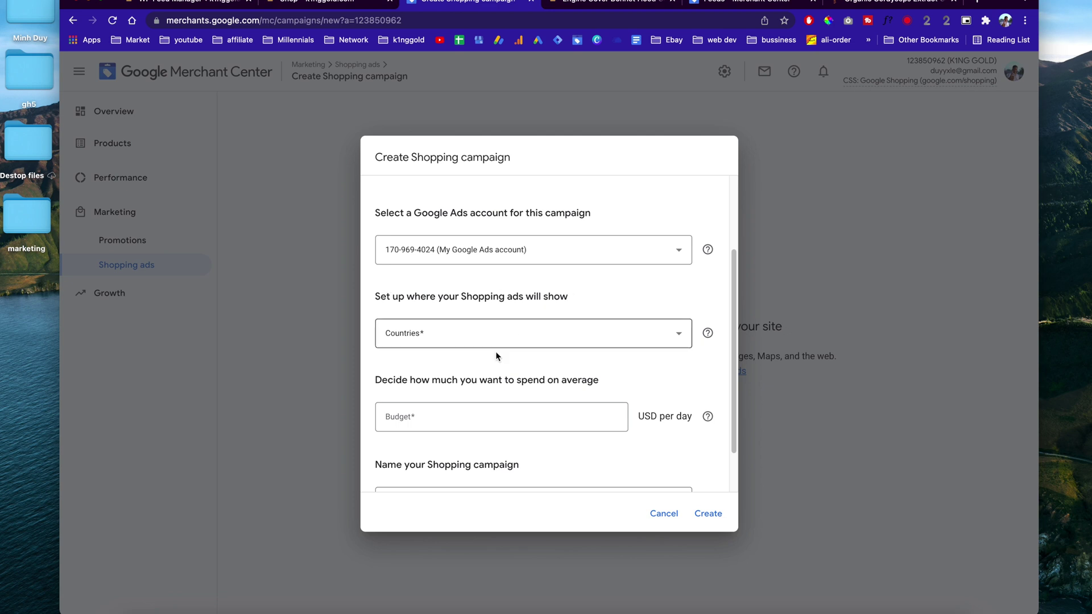
scroll(505, 368, down, 2)
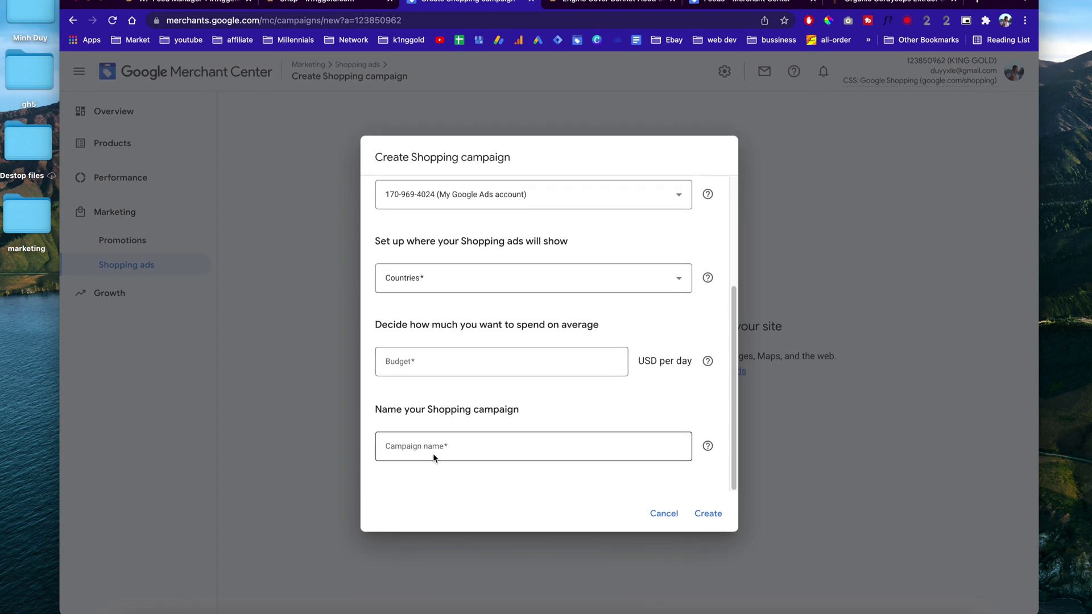
scroll(648, 450, up, 5)
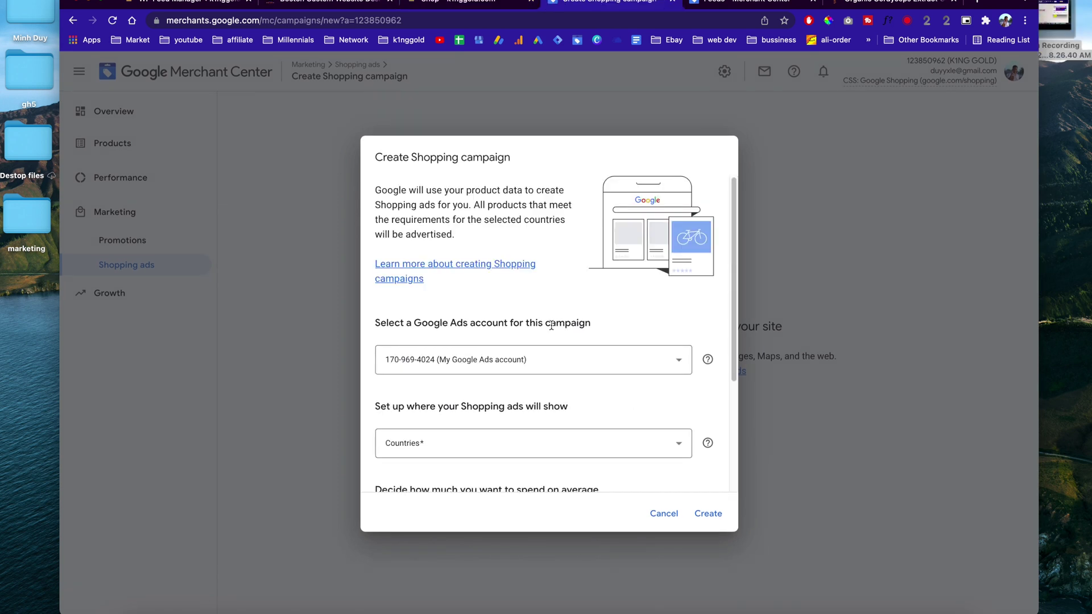
scroll(544, 335, down, 3)
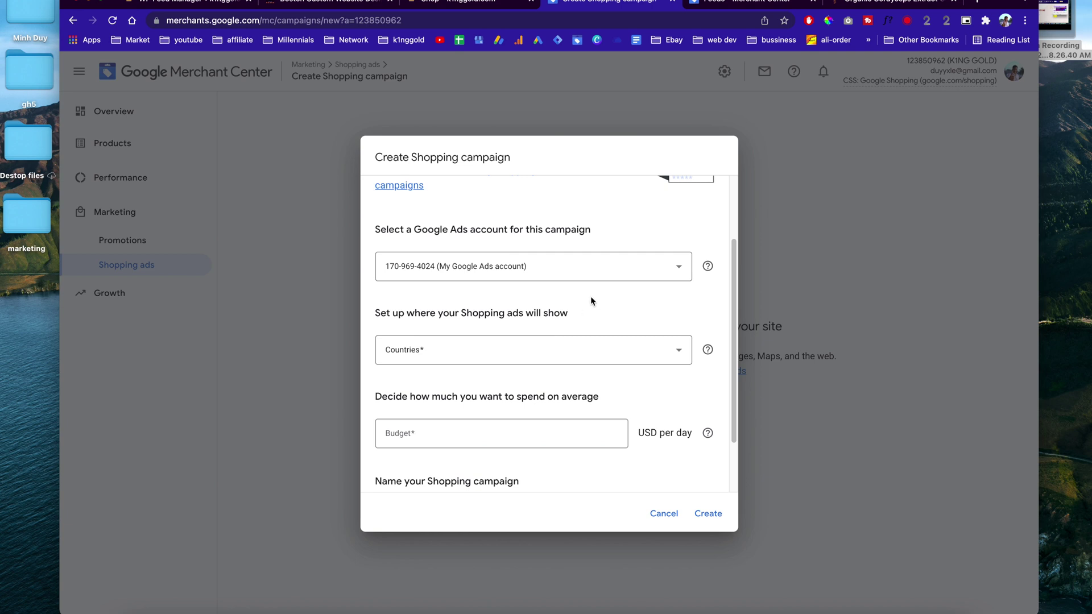
scroll(555, 307, down, 3)
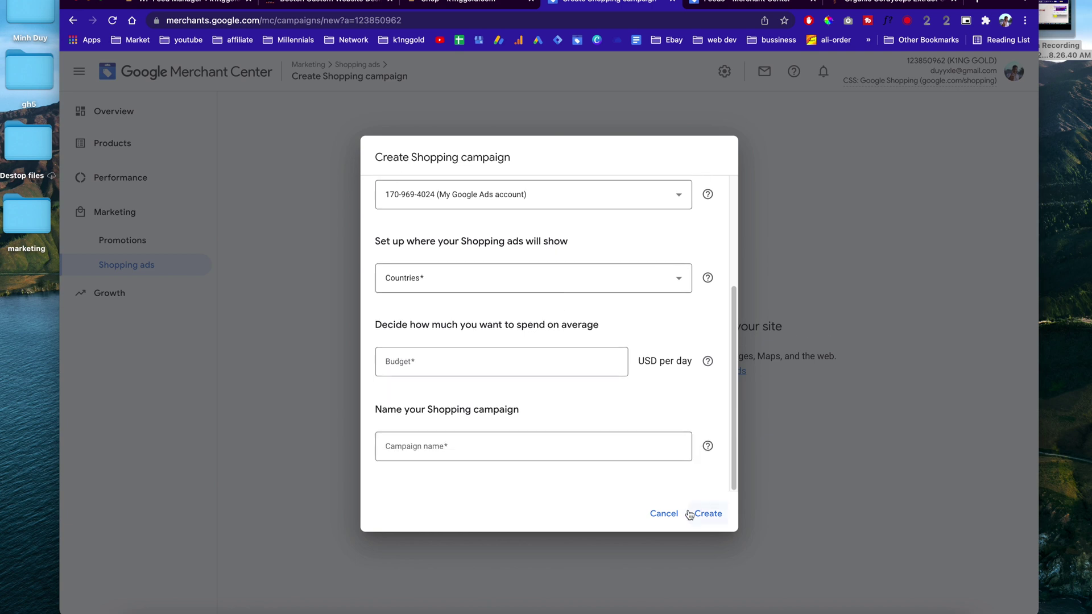
click(664, 514)
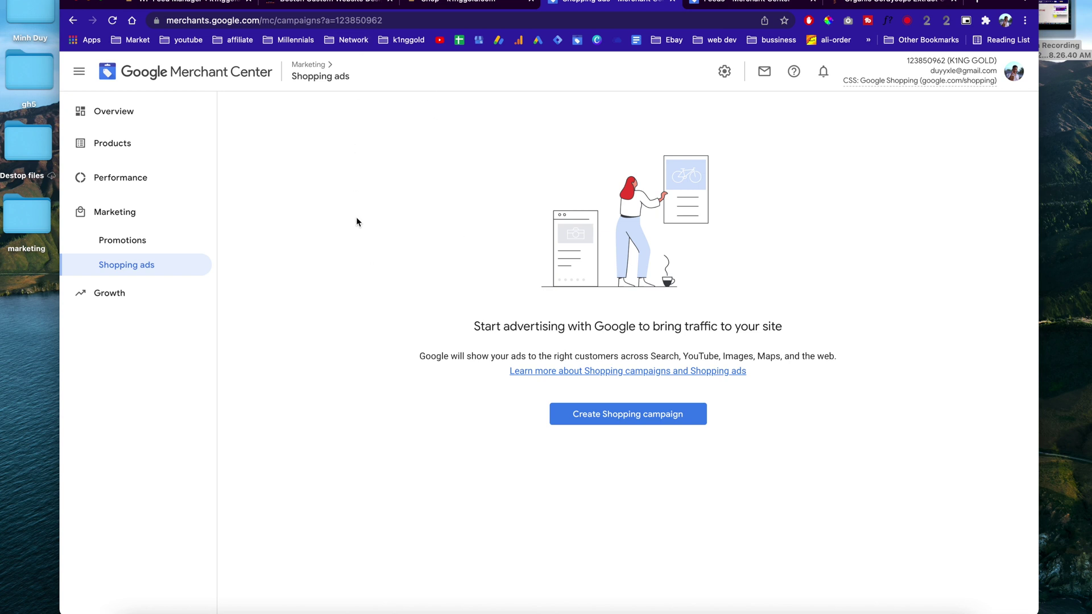
- Switch to the smartinggoods.com site and look over its home page banner, Our Services section and list of network sites
click(329, 5)
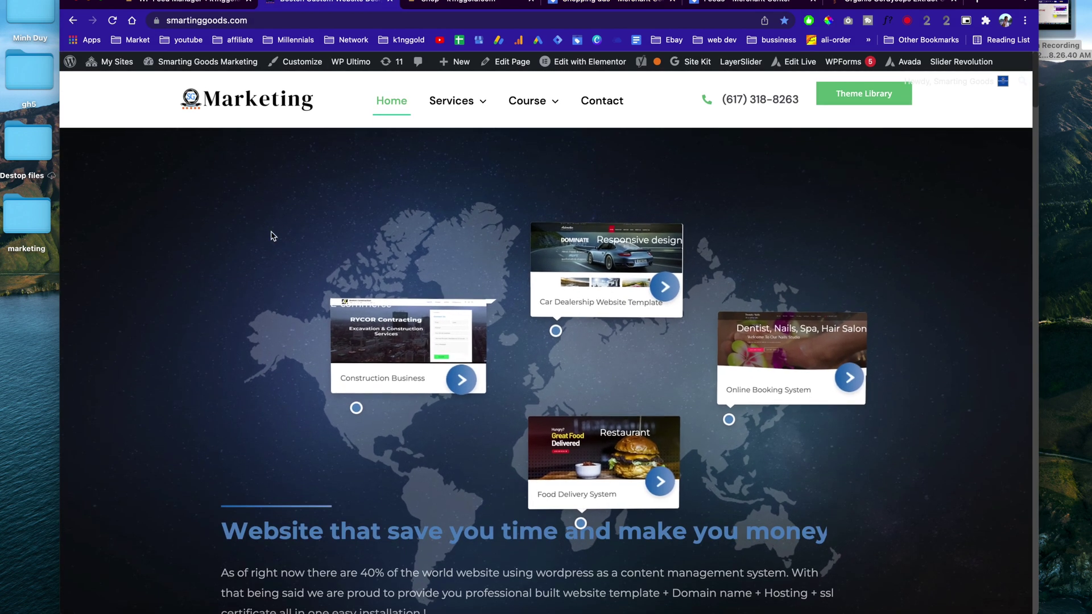
scroll(269, 254, down, 6)
scroll(271, 251, down, 5)
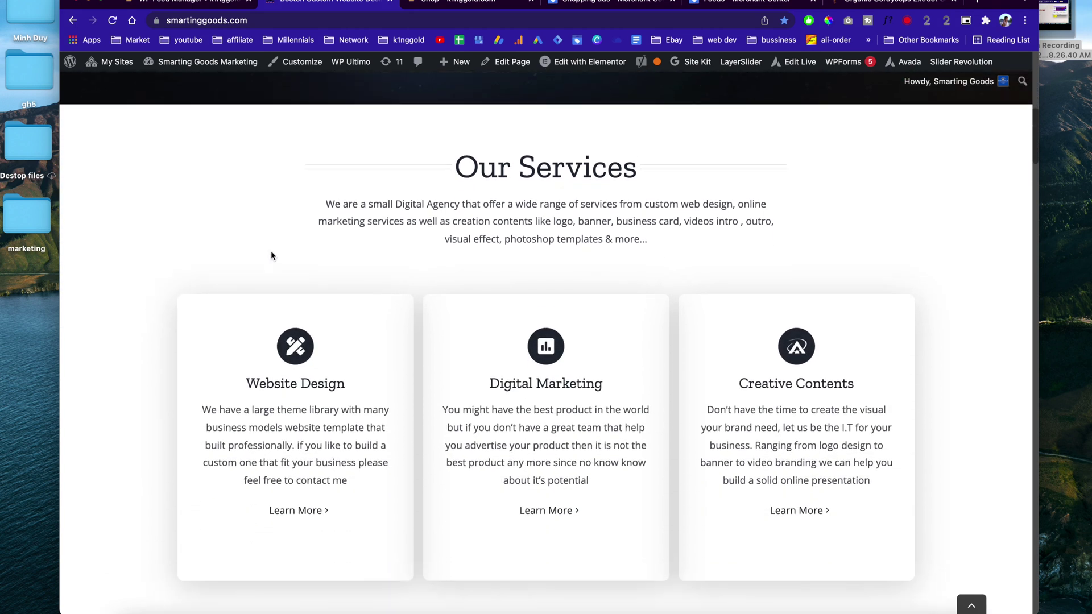
scroll(418, 232, down, 2)
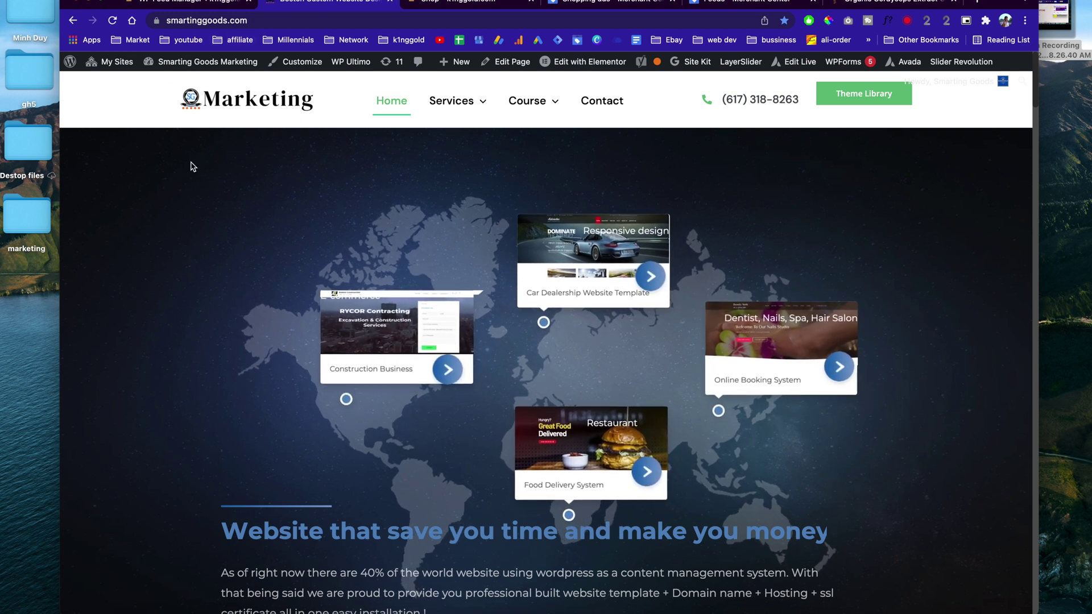
mouse_move(120, 69)
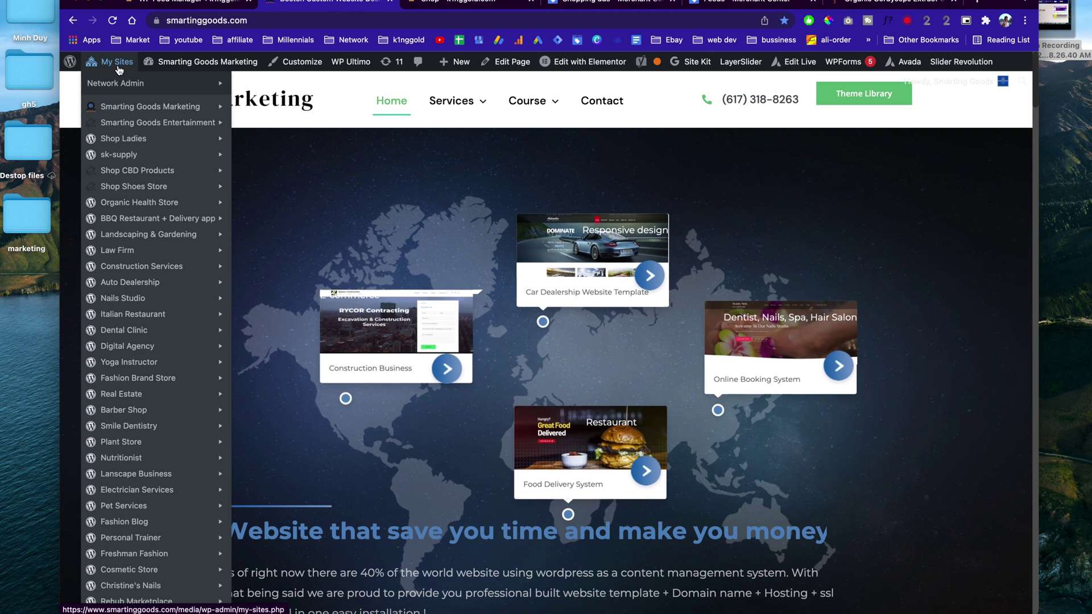
mouse_move(137, 88)
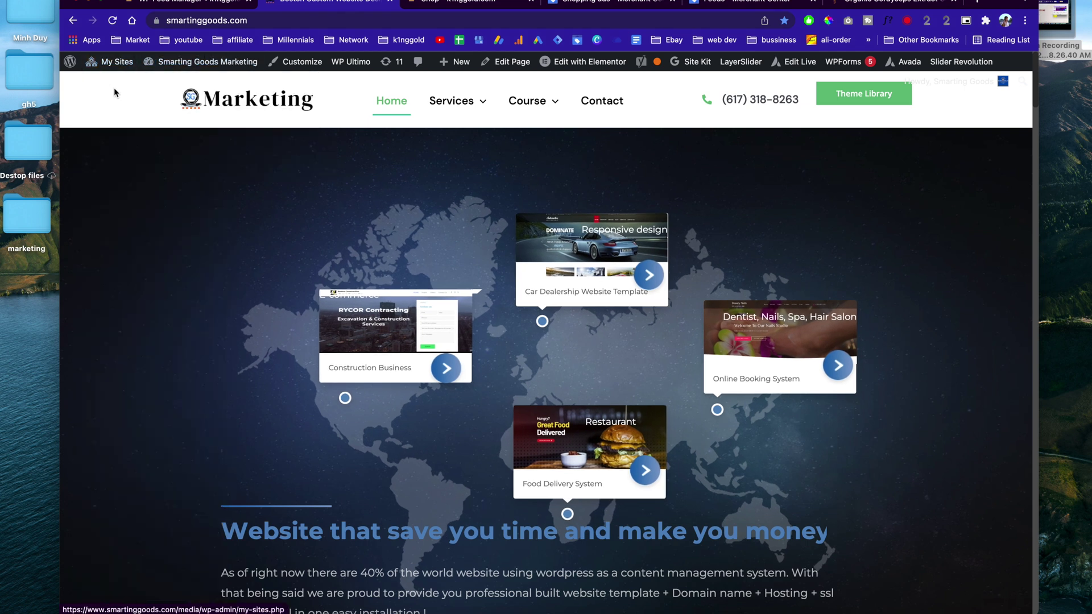
mouse_move(167, 264)
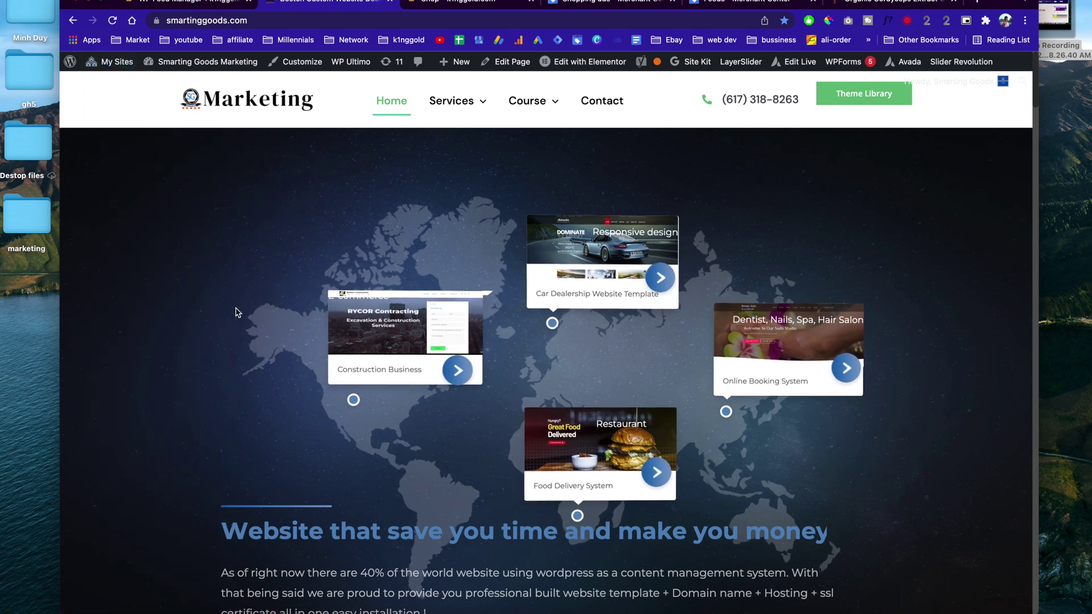
scroll(231, 310, down, 6)
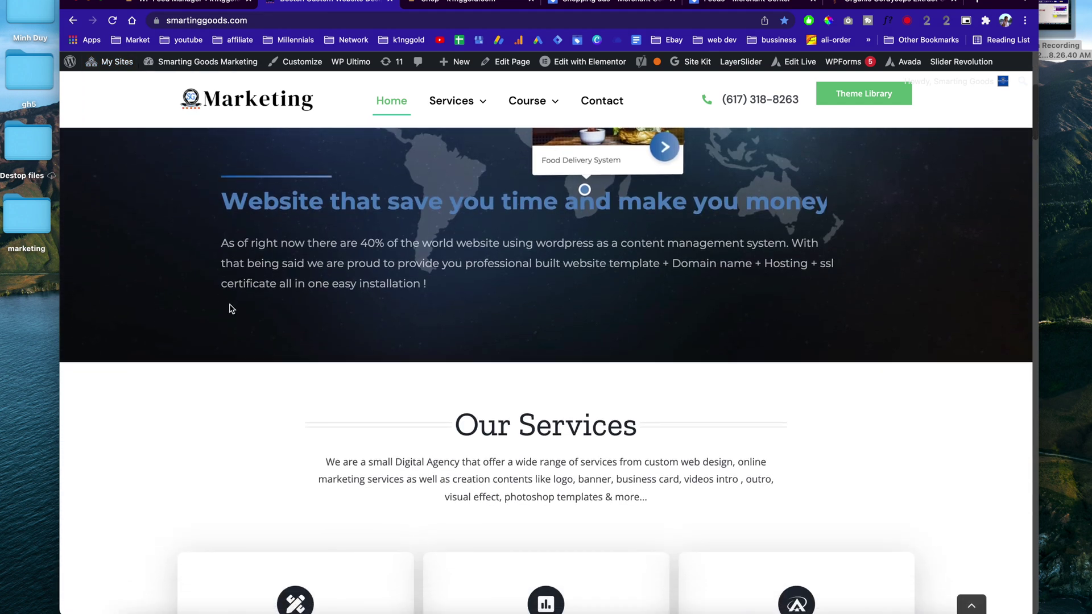
scroll(232, 310, up, 6)
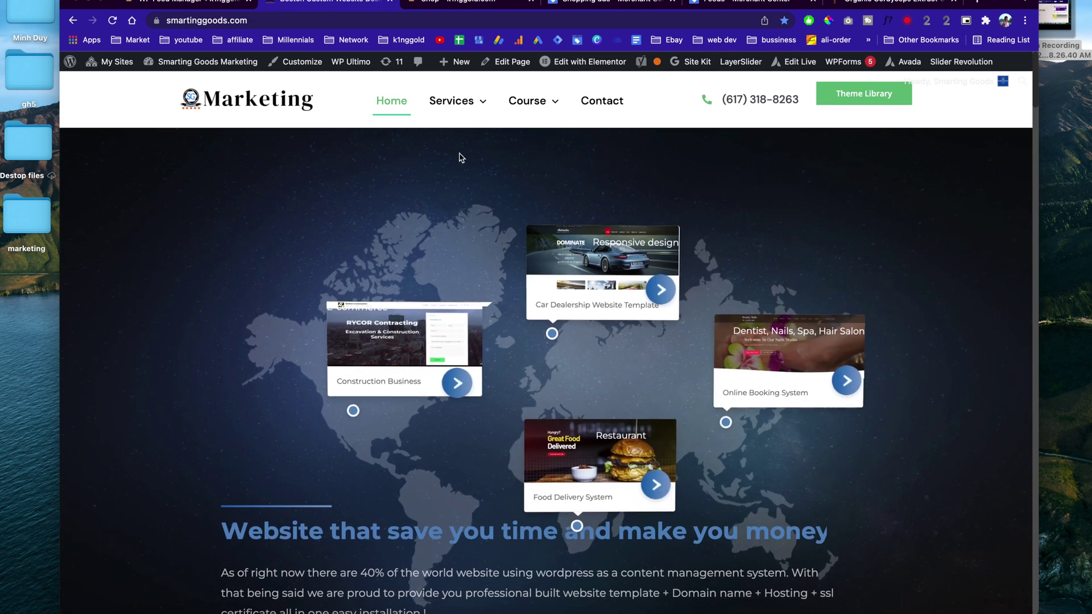
- Open the site's Course page in a new tab and view the WordPress web hosting business course
mouse_move(532, 105)
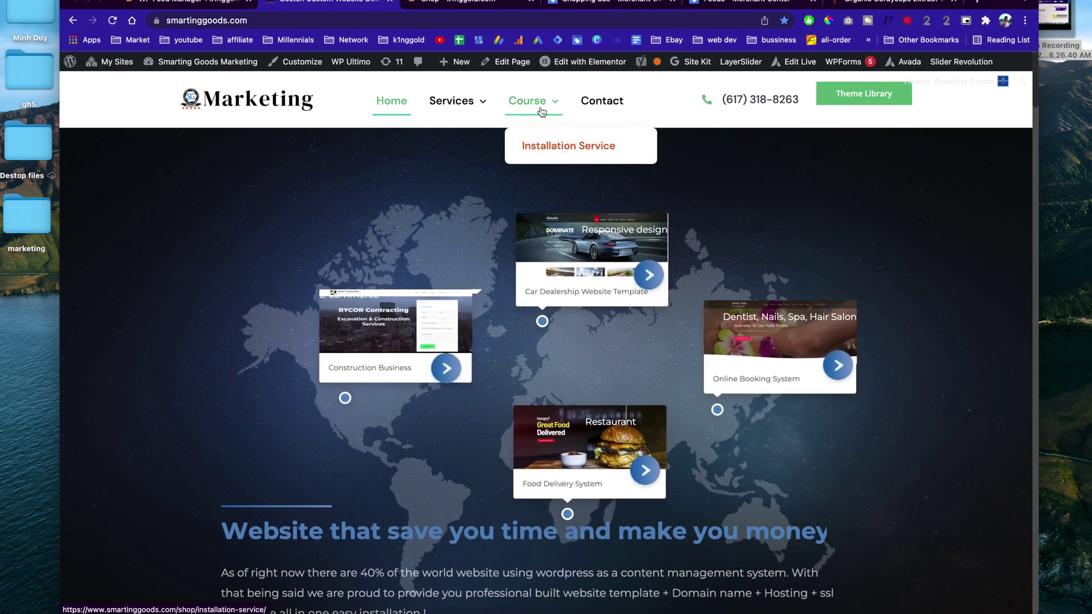
right_click(530, 106)
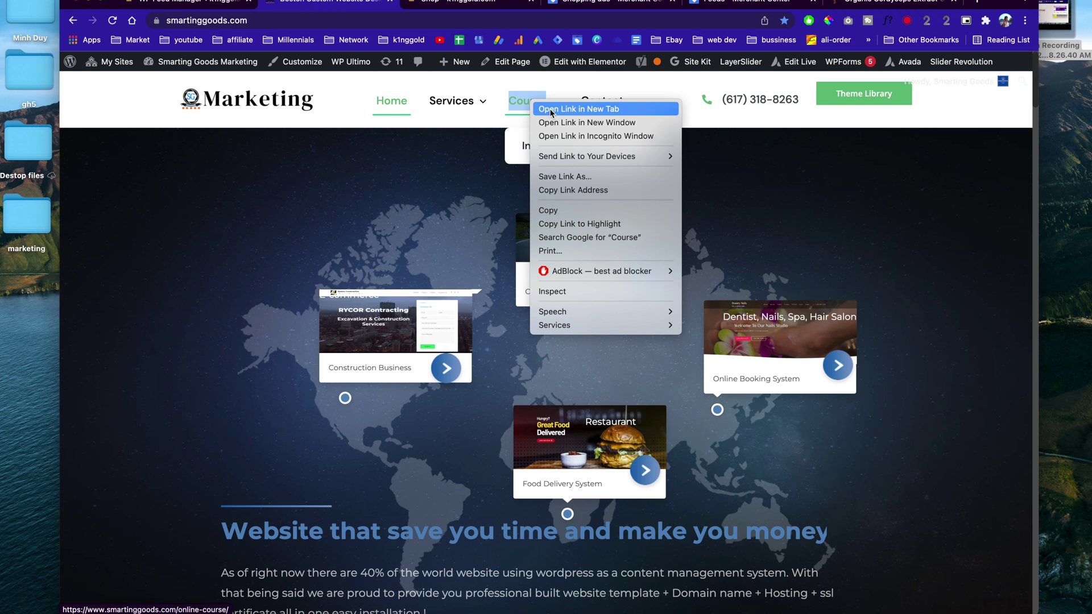
click(550, 110)
click(420, 2)
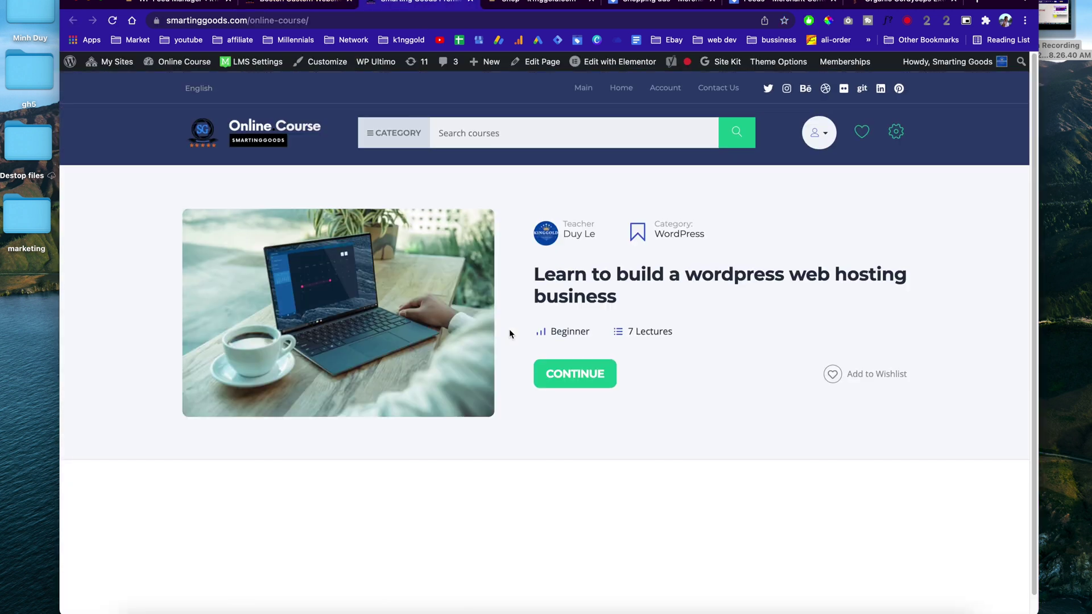
scroll(675, 328, down, 1)
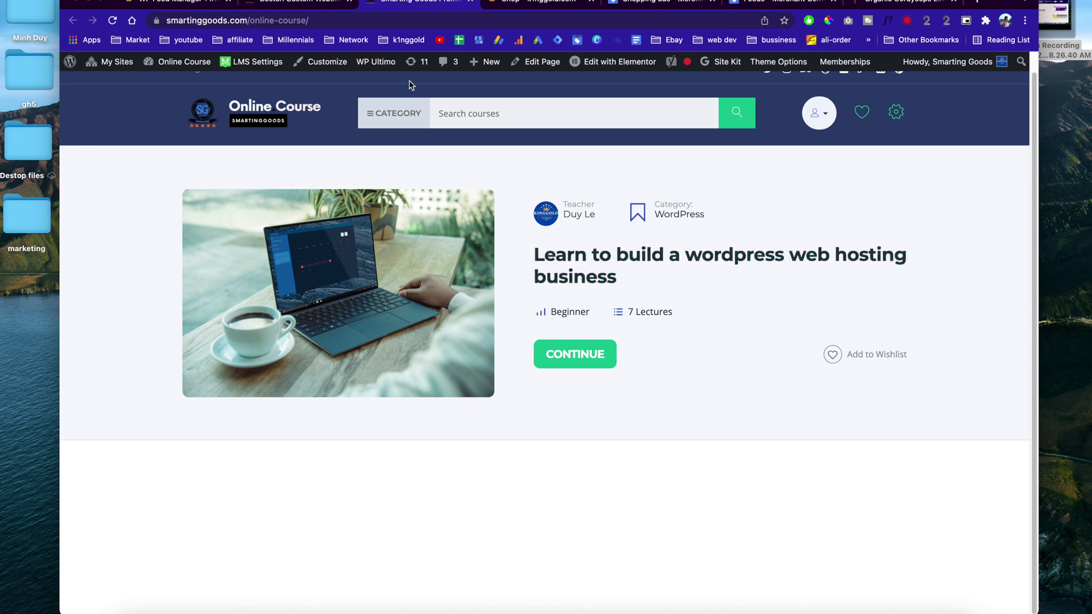
- Open the WordPress web hosting business course's detail page and read its description down to the Installation Service link
click(301, 3)
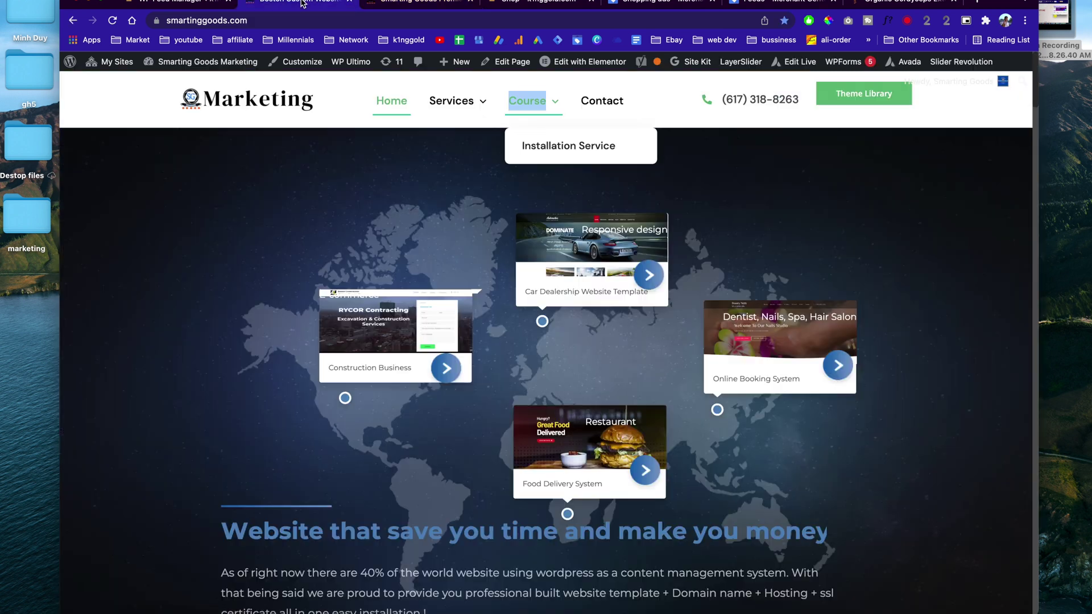
click(417, 8)
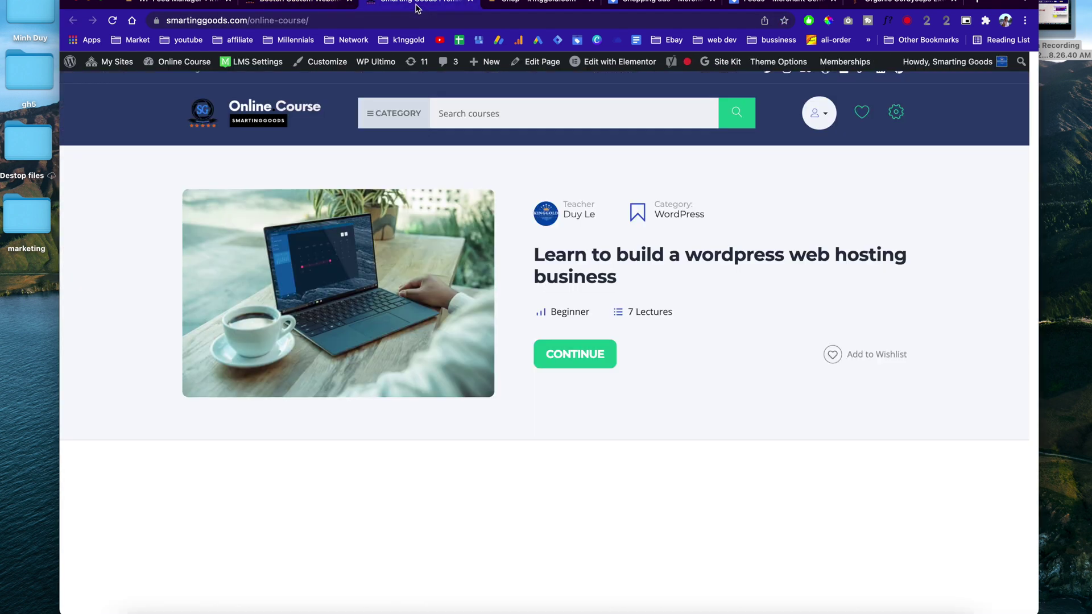
click(624, 256)
scroll(543, 265, down, 8)
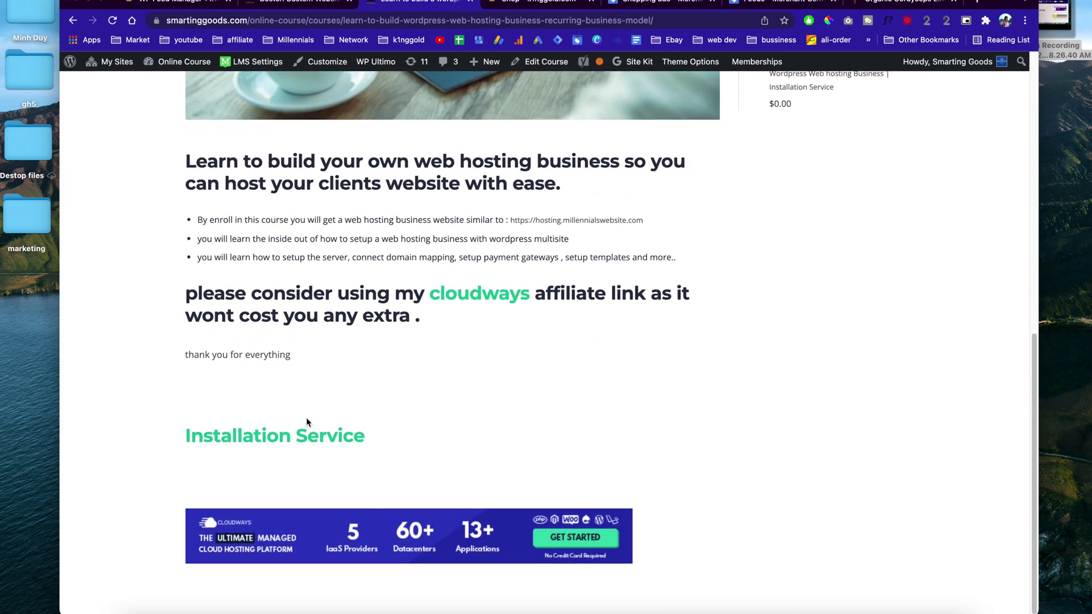
- Open the Installation Service product linked from the course and review its title, price, feature list and purchase options
click(307, 442)
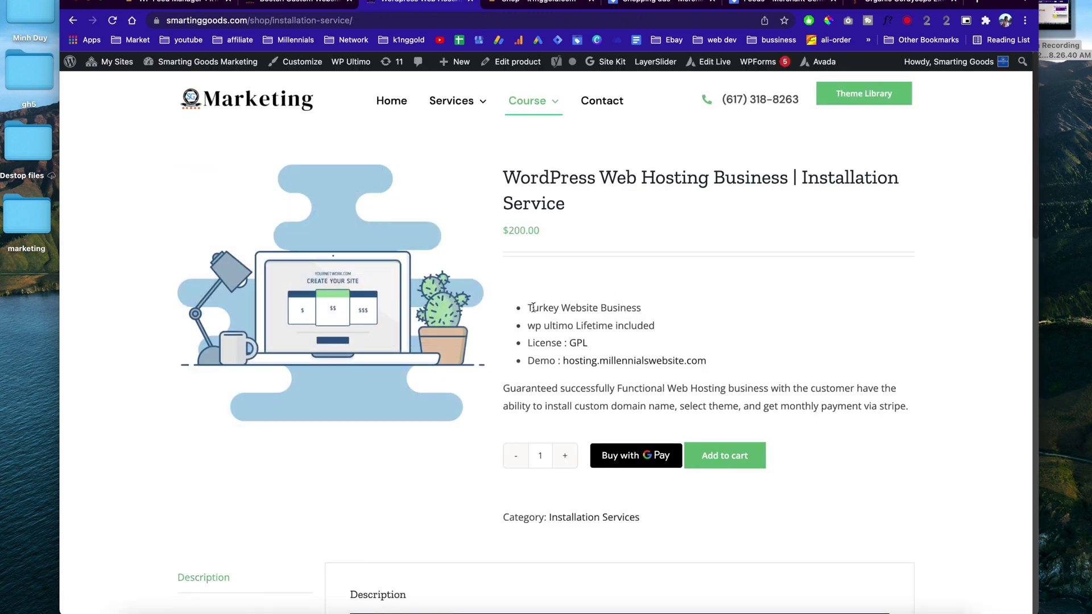
scroll(690, 340, down, 6)
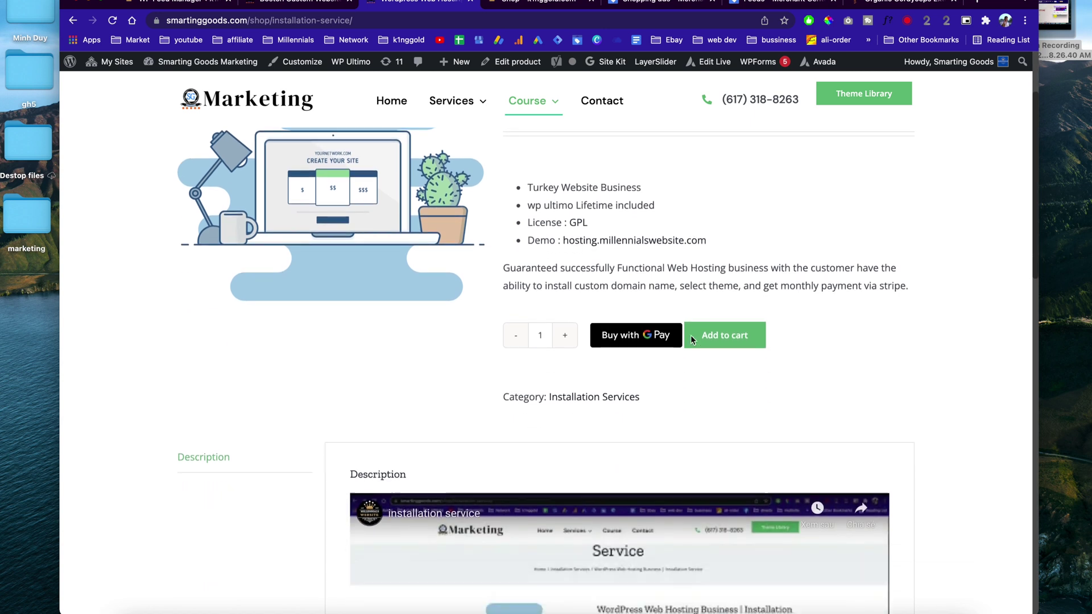
scroll(692, 340, up, 6)
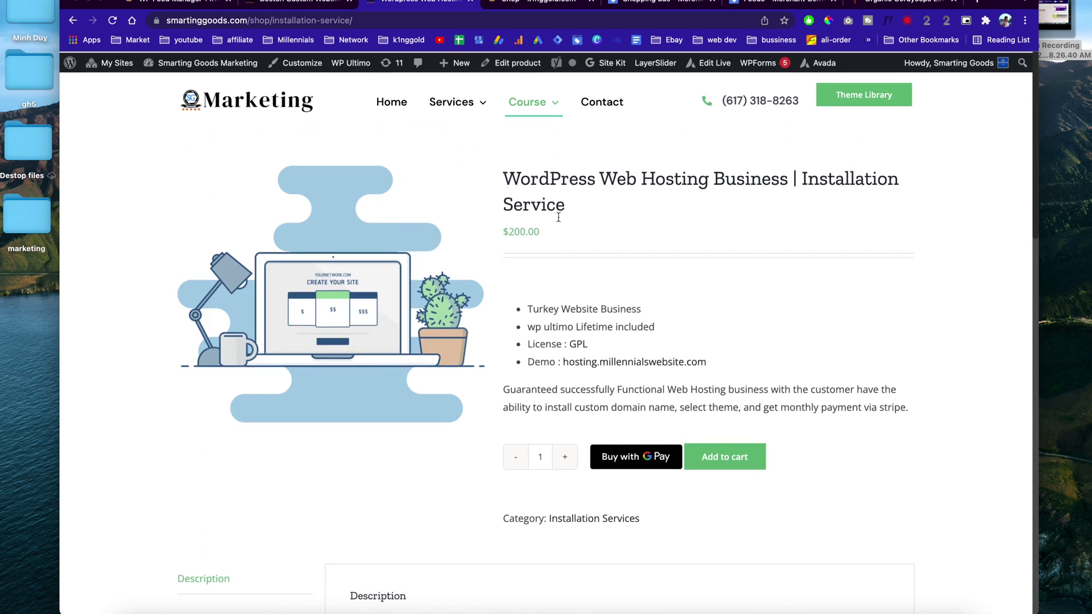
drag(581, 209, 498, 177)
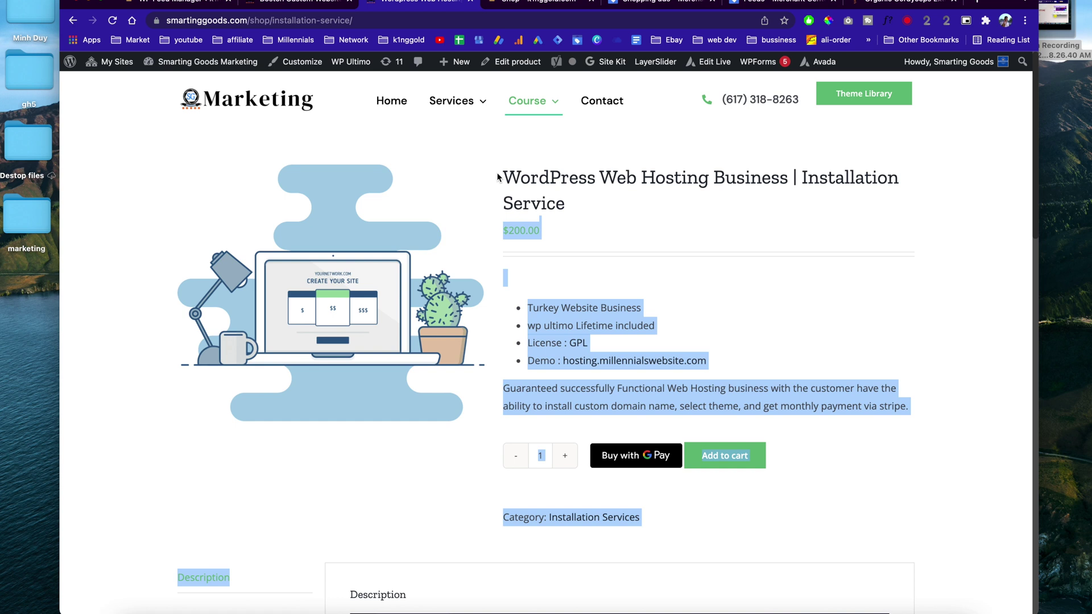
click(598, 219)
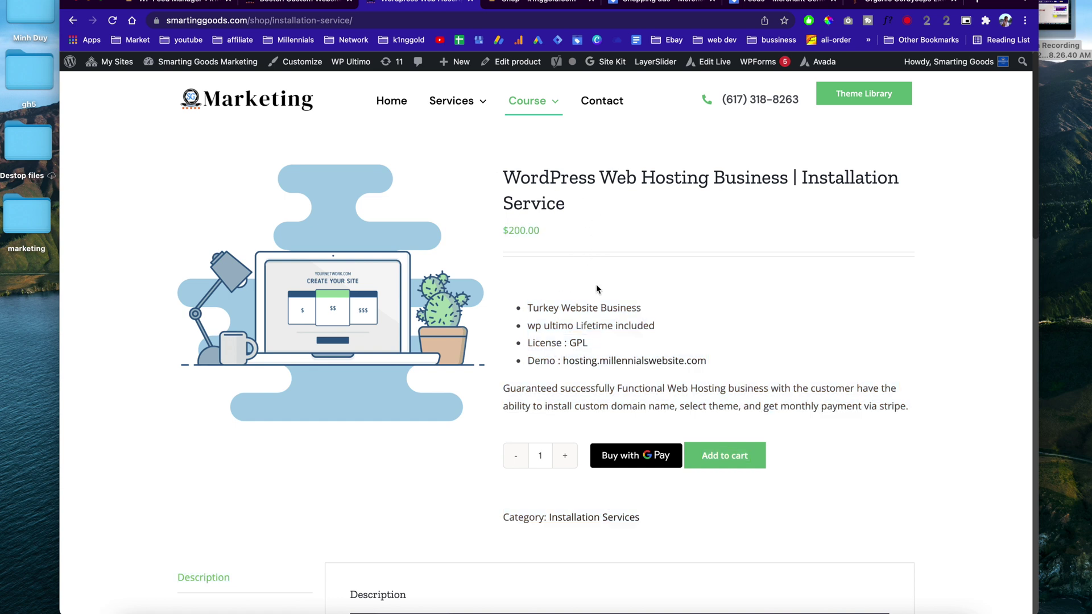
scroll(578, 301, down, 3)
scroll(578, 301, up, 3)
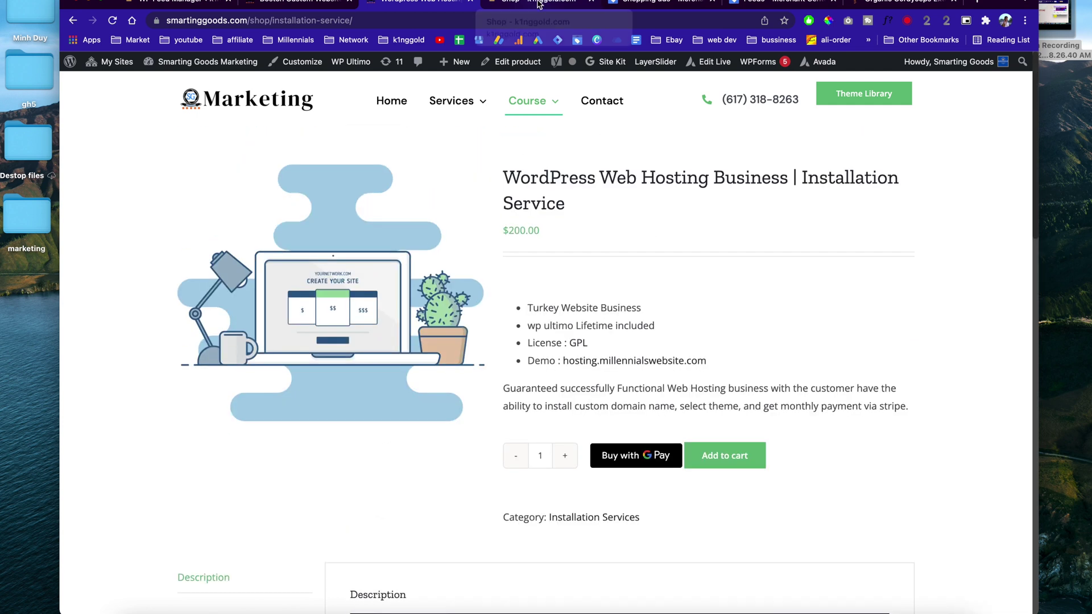
- Switch to the k1nggold.com shop page and look through its featured products, Shop by Category section, Deal of Day and How It Works section
key(ctrl+Tab)
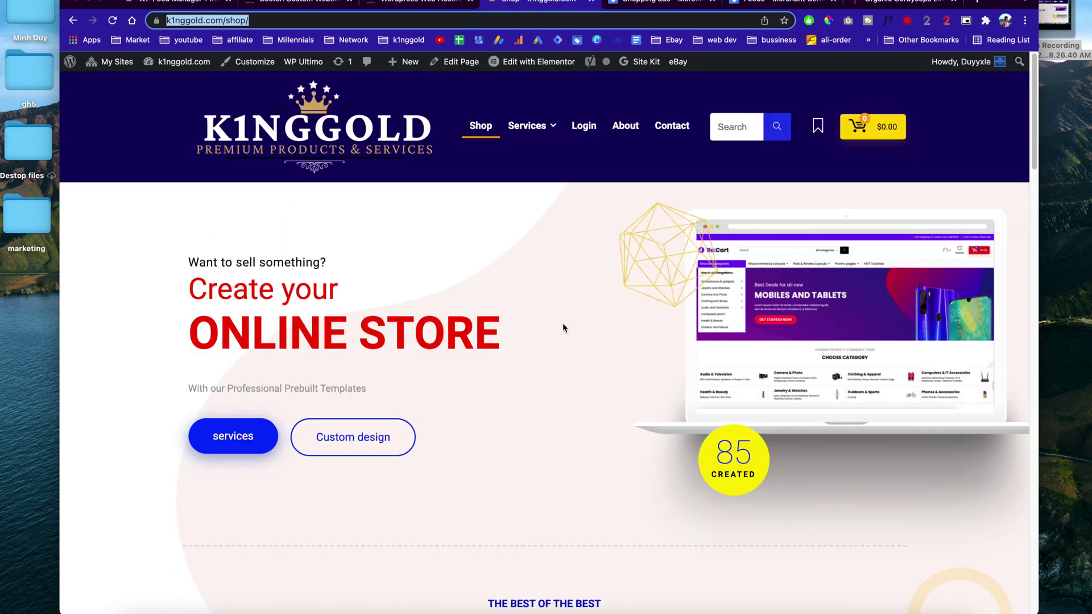
scroll(562, 323, down, 3)
scroll(562, 323, down, 7)
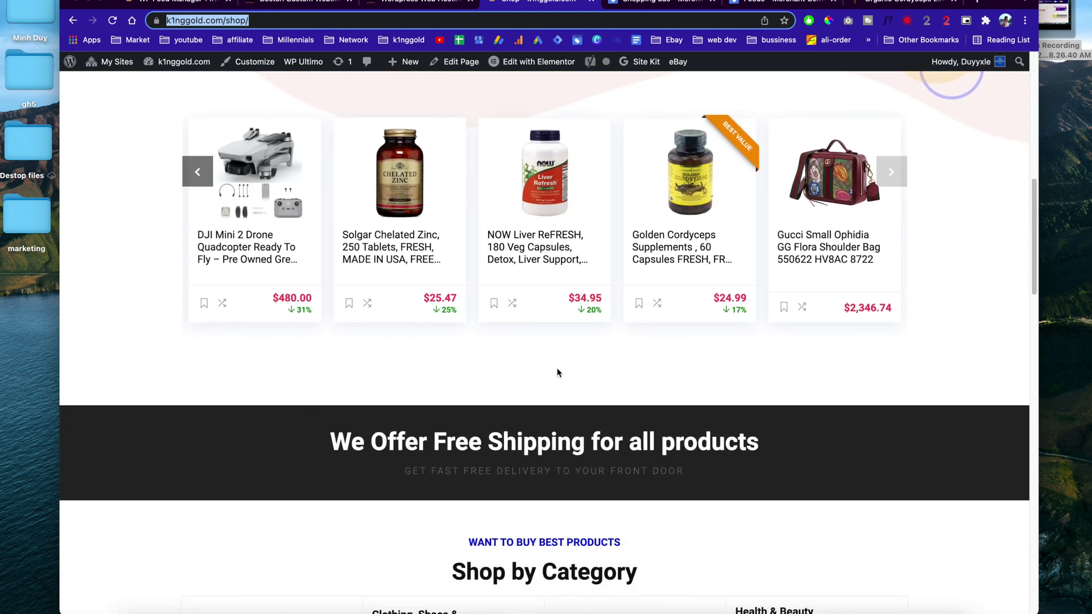
scroll(557, 373, down, 2)
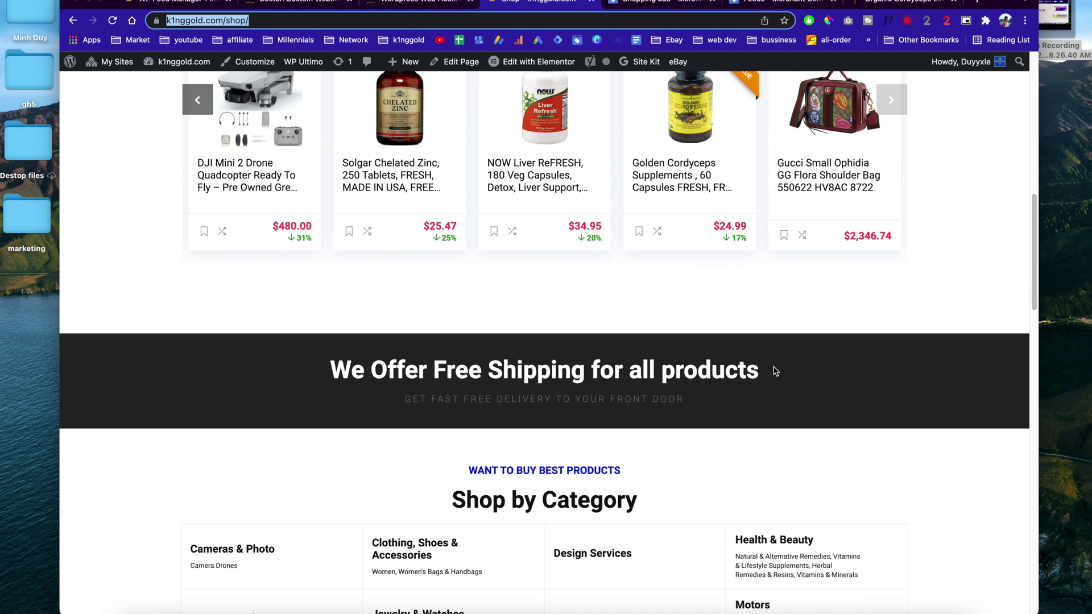
scroll(621, 293, down, 12)
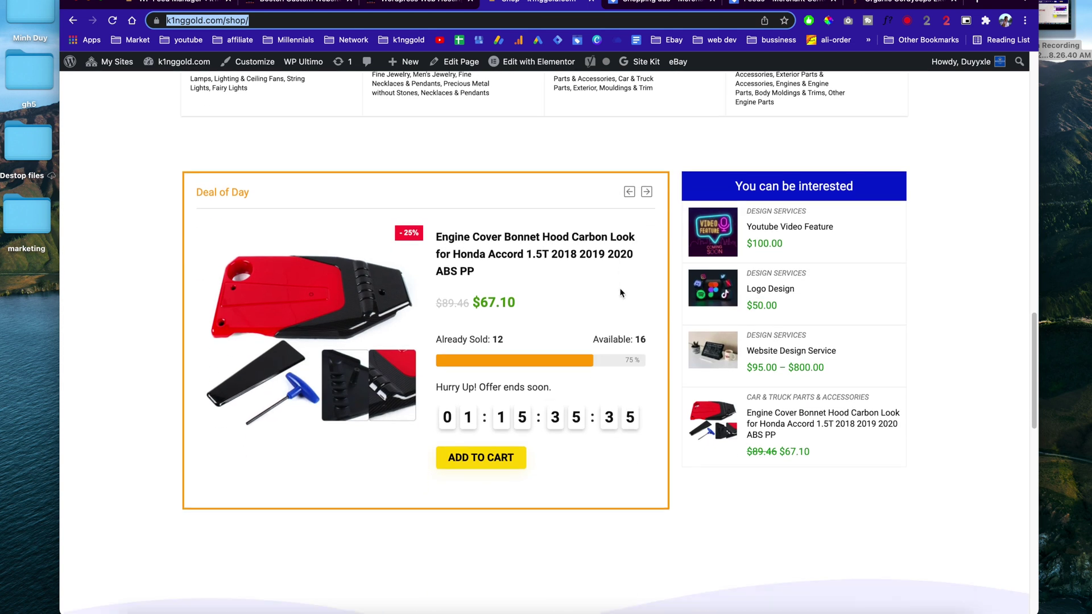
scroll(620, 293, down, 2)
scroll(621, 293, down, 2)
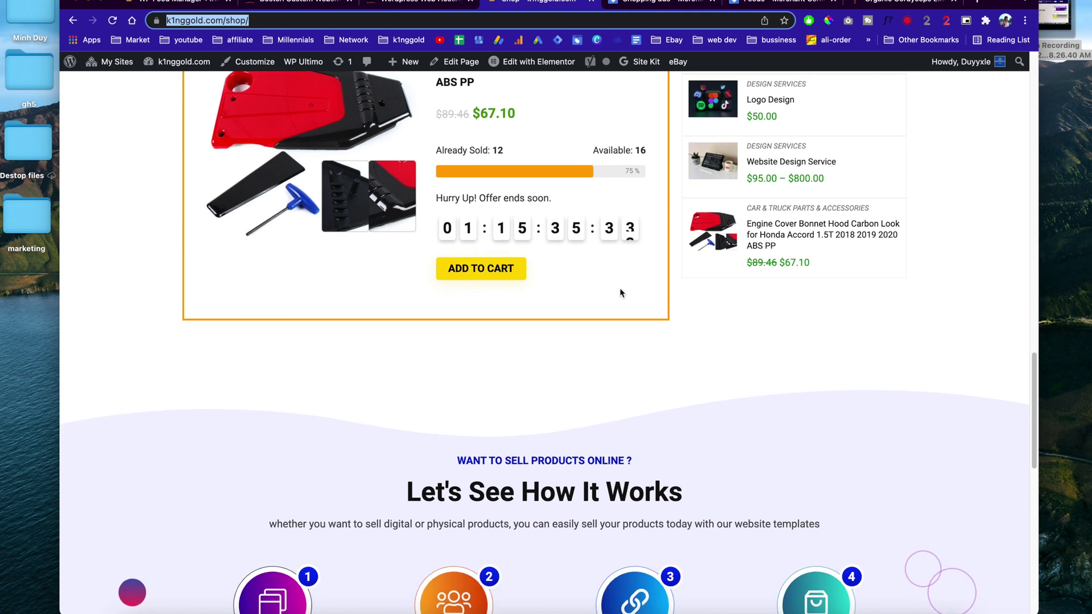